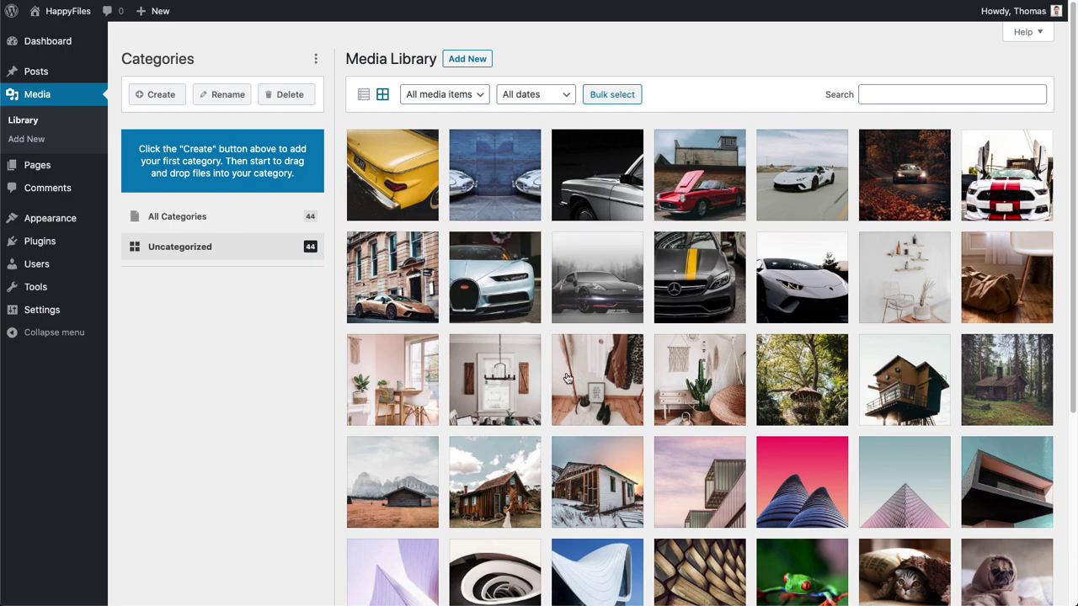
Step: Create a media category named Cars
scroll(565, 380, down, 4)
scroll(566, 379, up, 4)
click(172, 98)
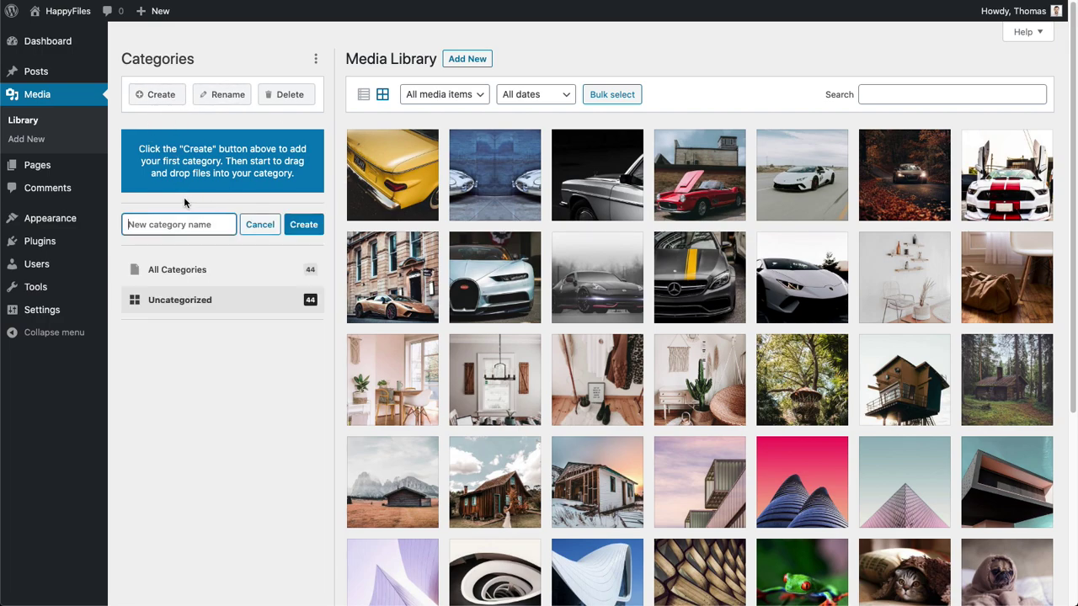
text(Cars)
key(Return)
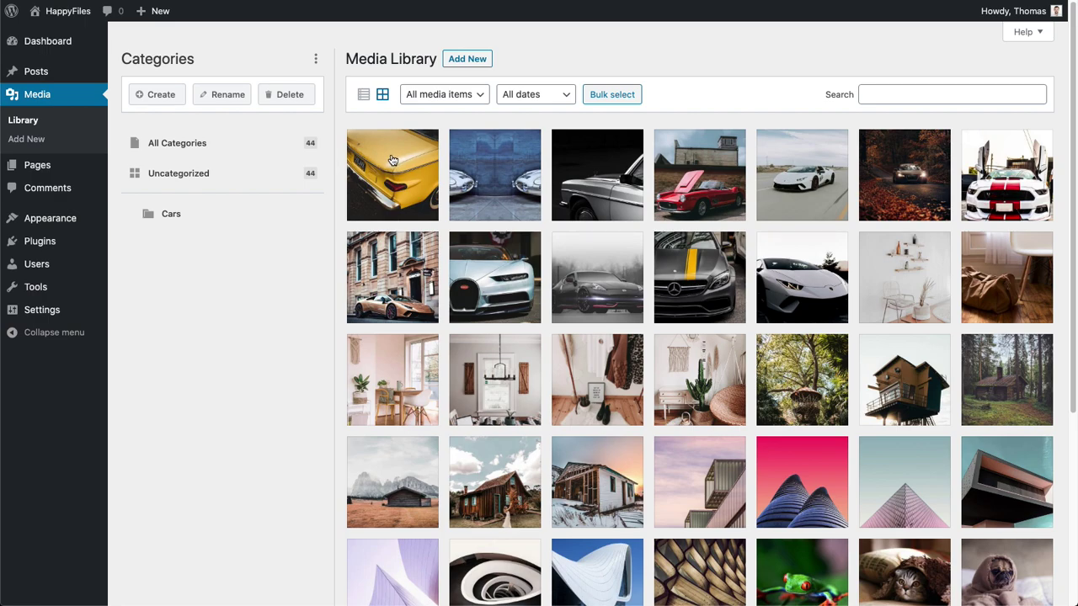
Step: Move the yellow car photo into the Cars category and open that category
drag(393, 160, 258, 216)
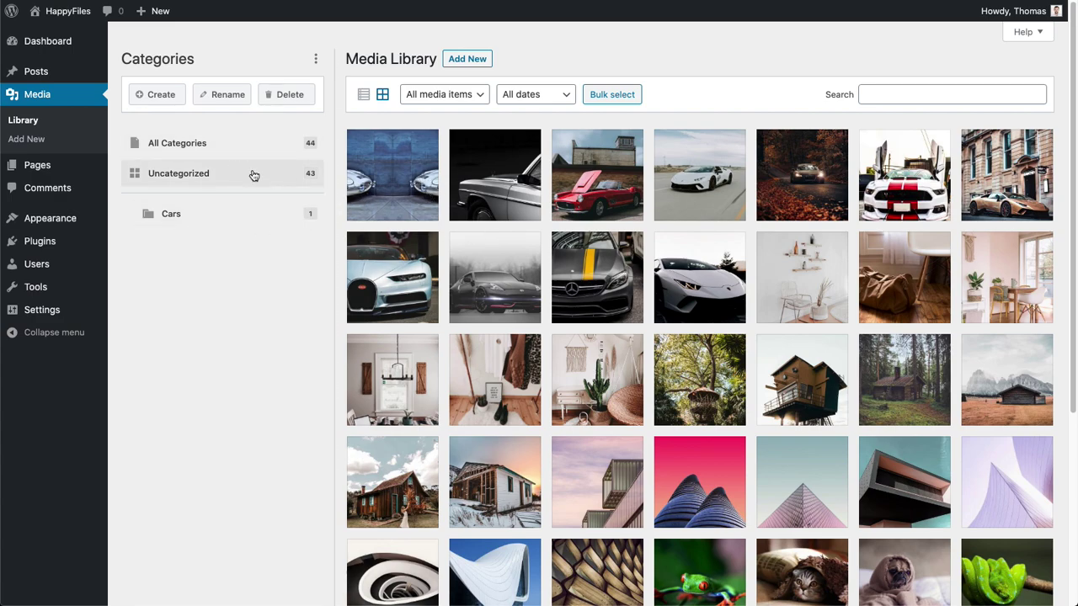
click(296, 218)
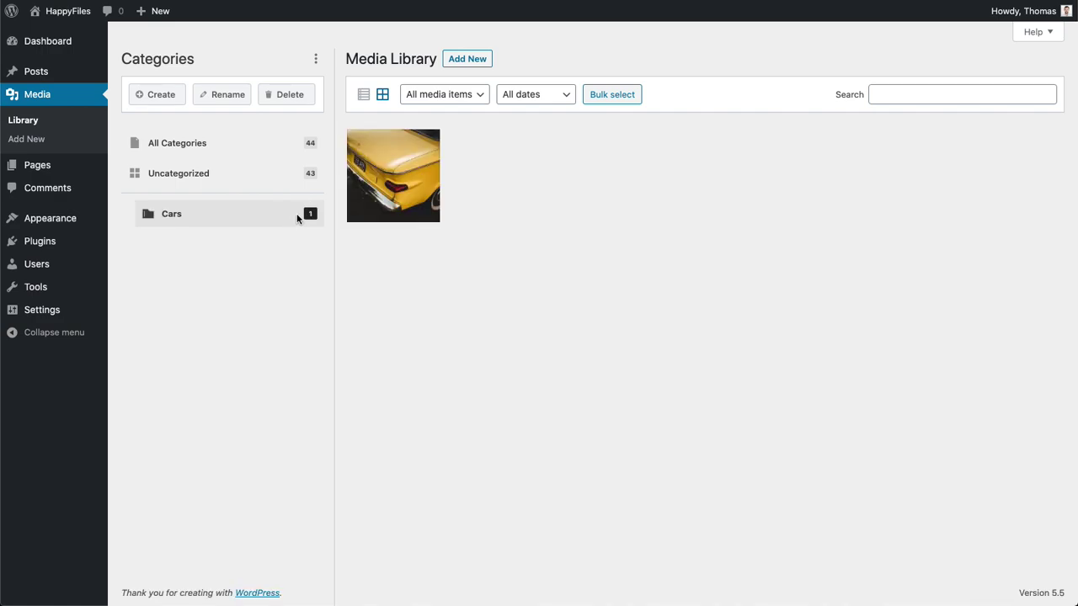
Step: Bulk-select the eleven remaining car photos among the uncategorized files and move them into the Cars category
click(279, 174)
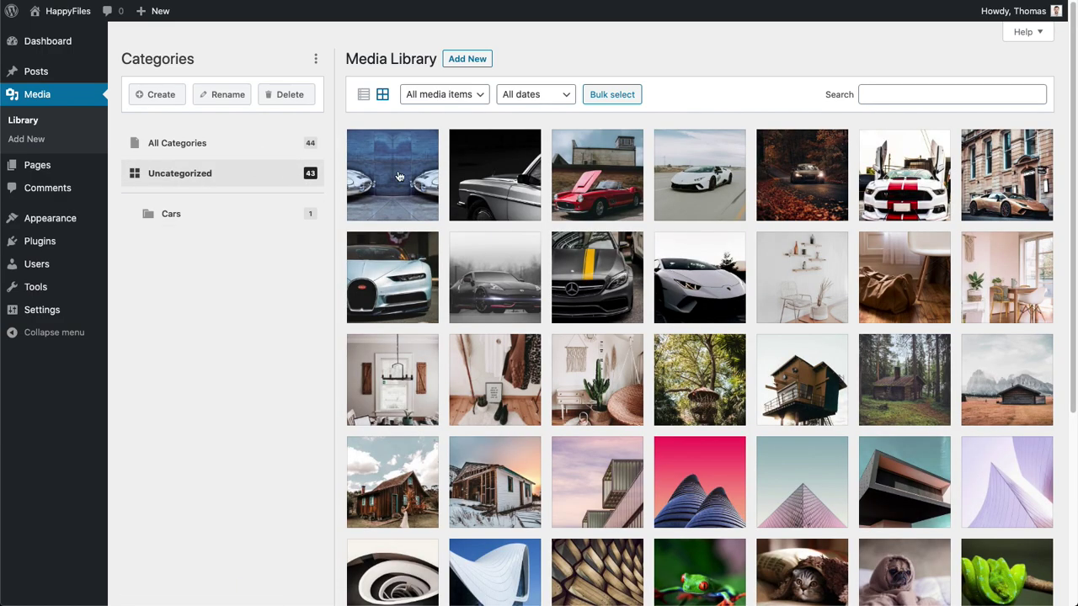
click(608, 96)
click(393, 171)
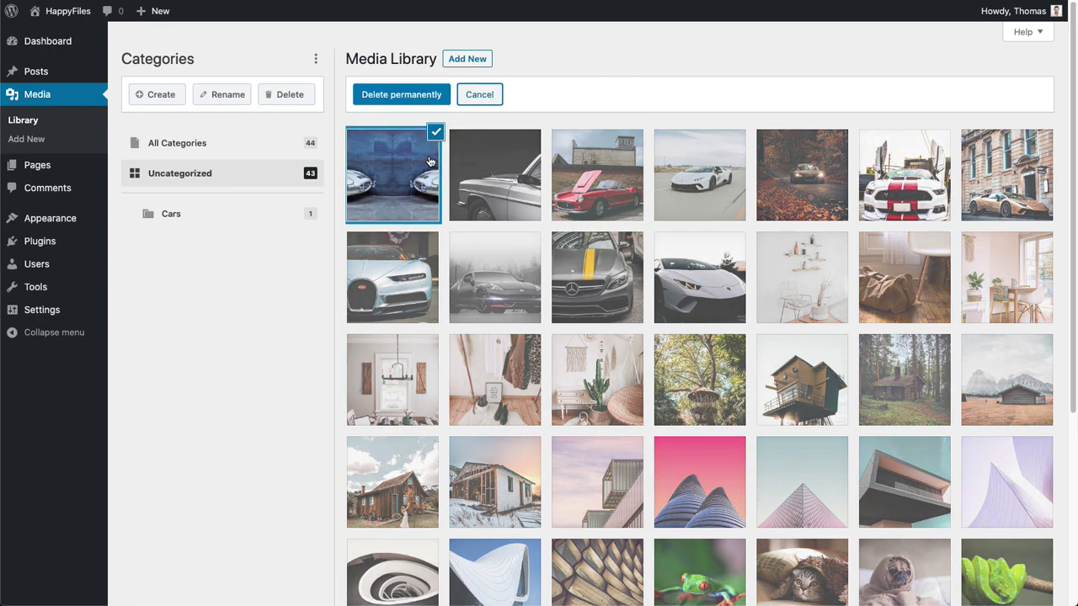
shift+click(723, 294)
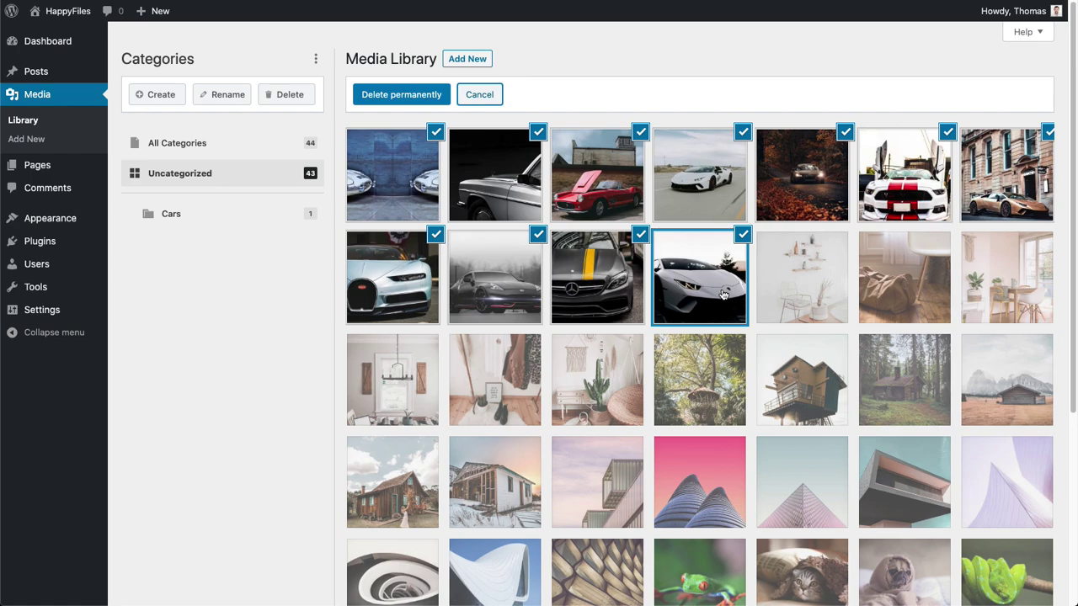
drag(403, 182, 259, 219)
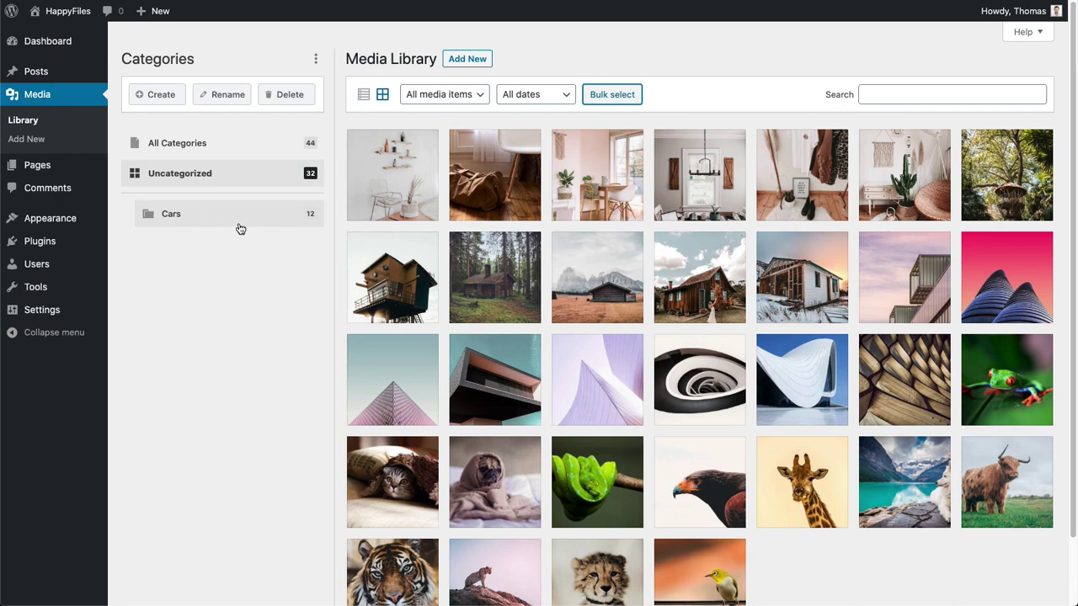
Step: Create a category named Home and move the six uncategorized home interior photos into it
click(151, 93)
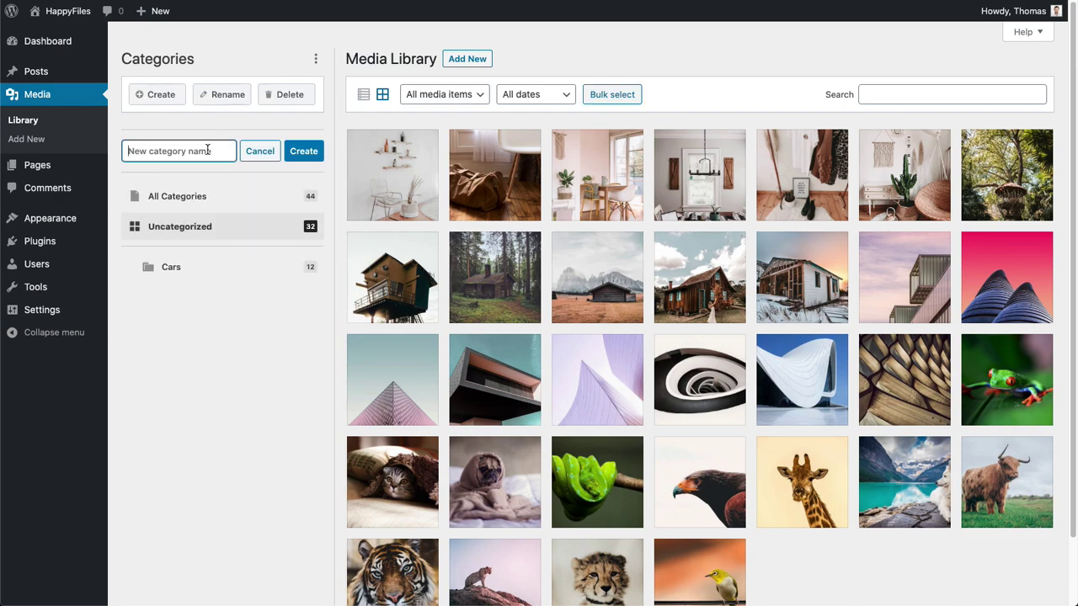
text(Home)
key(Return)
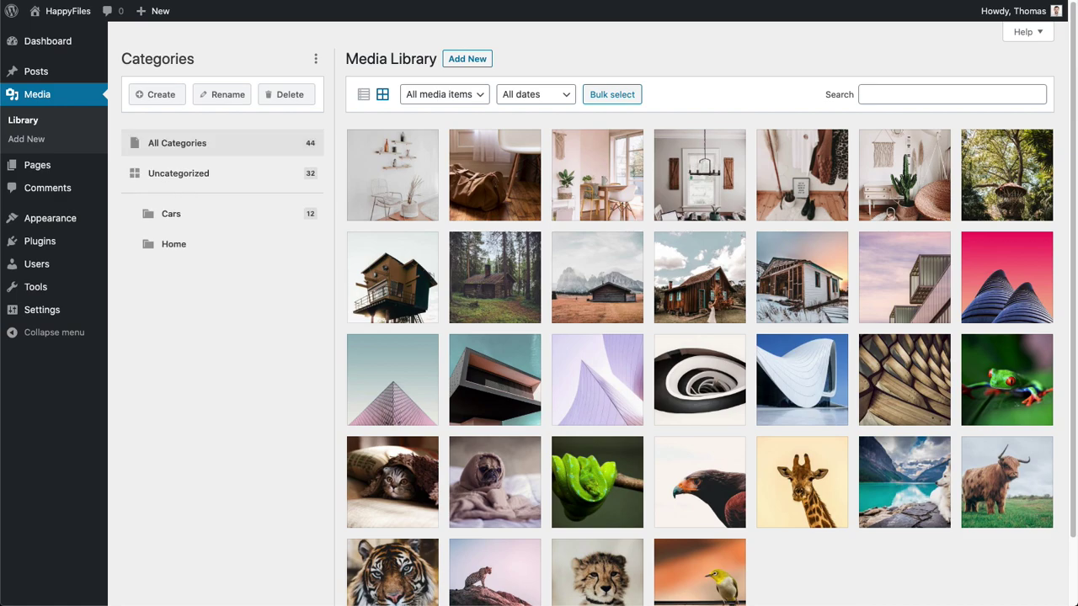
click(600, 95)
click(425, 172)
shift+click(864, 172)
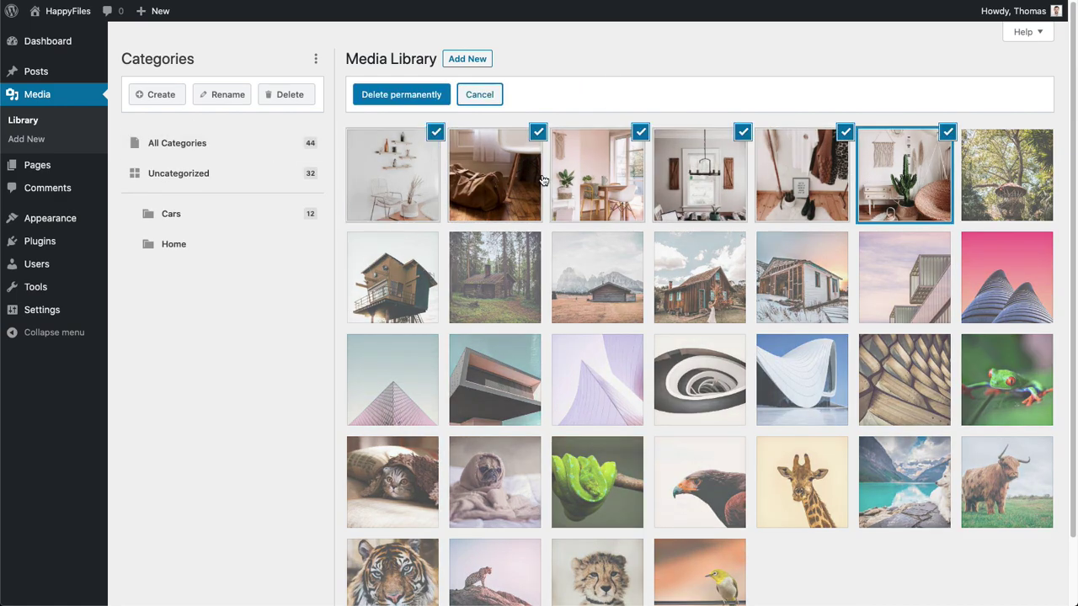
drag(543, 179, 266, 250)
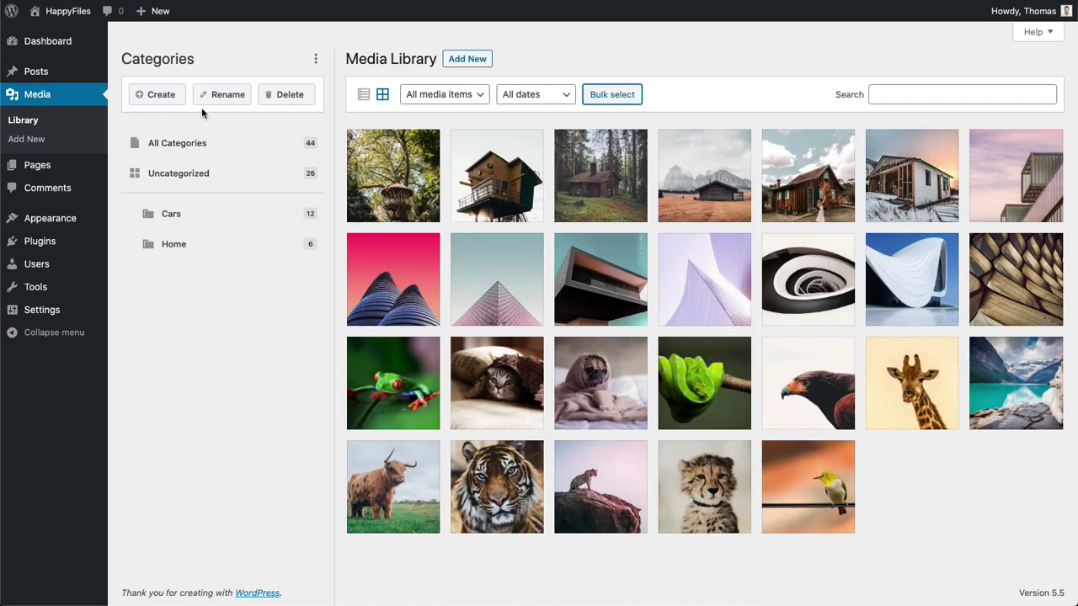
Step: Create a category named Cabins and move the six treehouse and cabin photos into it
click(154, 100)
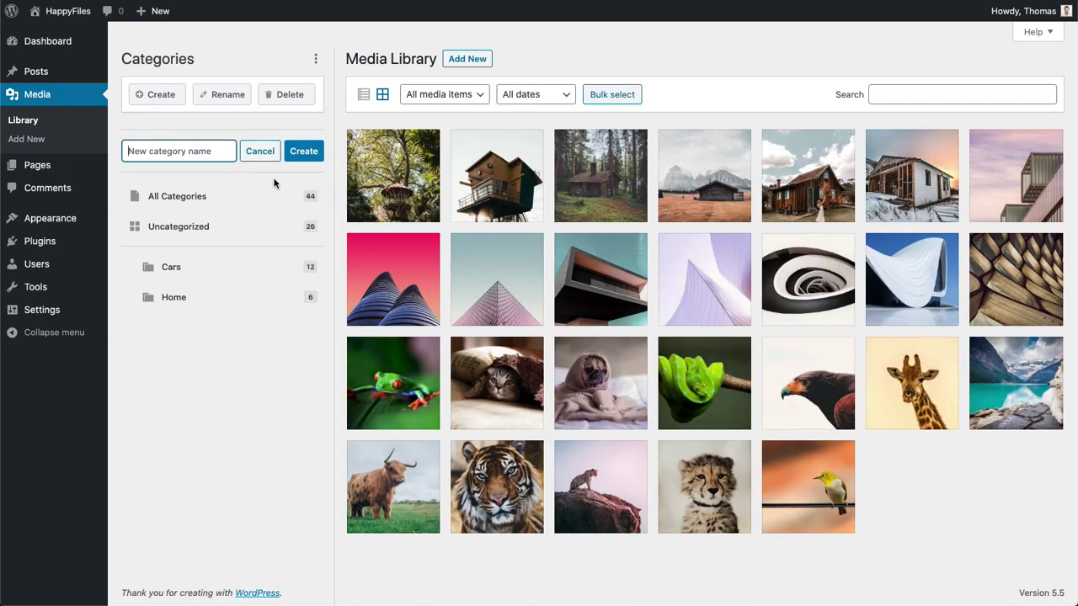
text(Cabins)
key(Return)
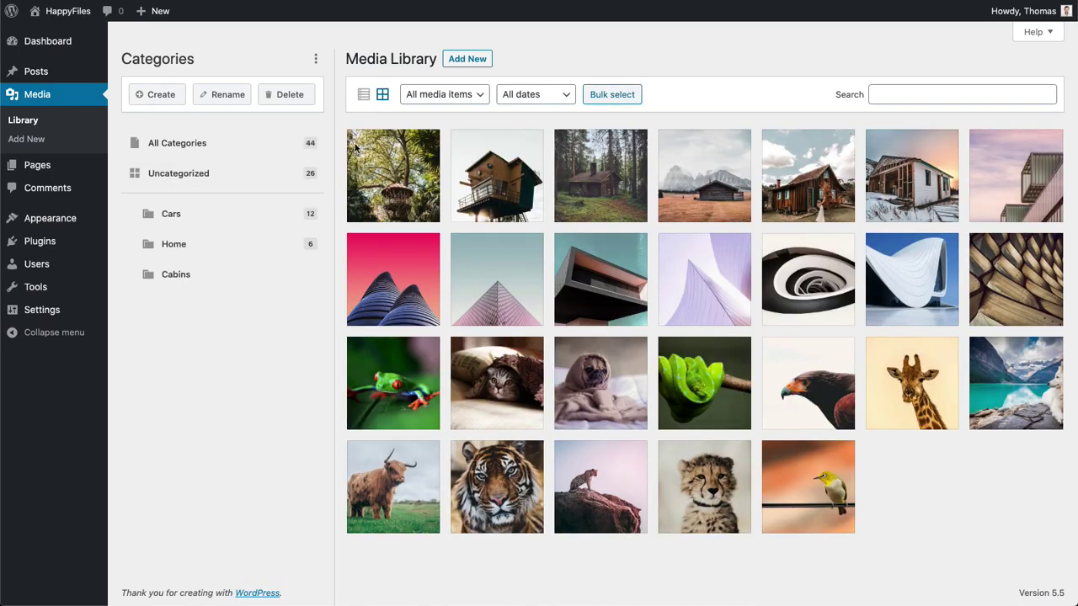
click(600, 94)
click(411, 167)
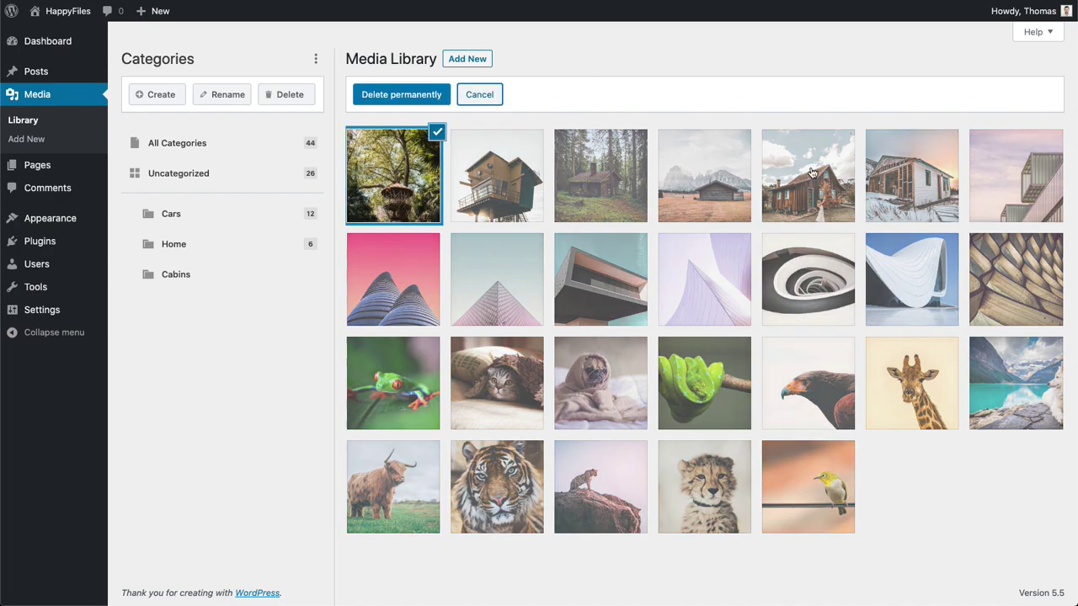
shift+click(902, 175)
drag(406, 184, 266, 274)
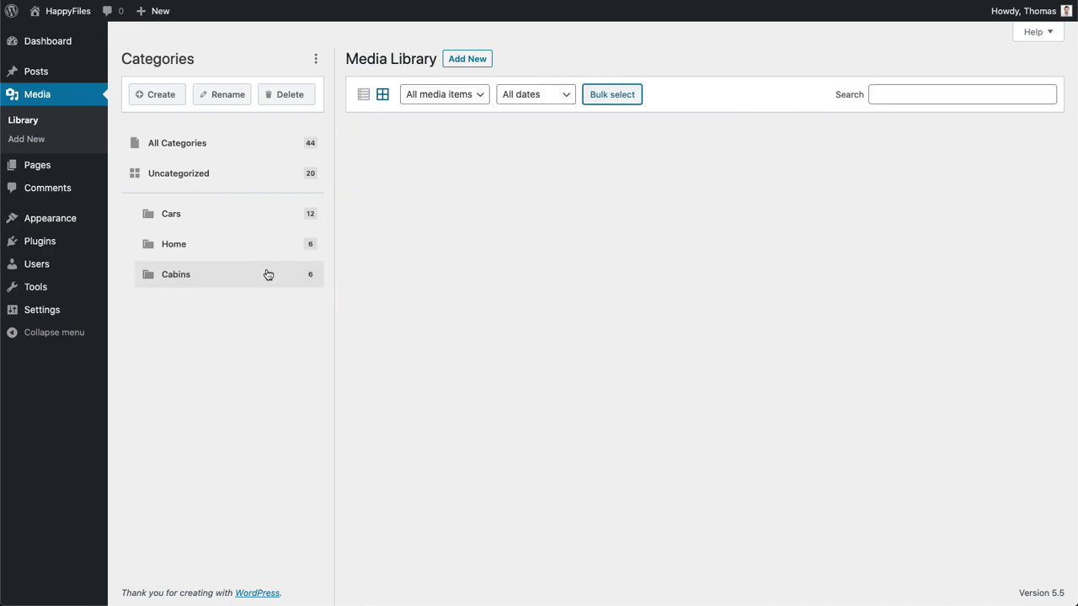
Step: Create a category named Architecture and move the eight uncategorized modern building photos into it
click(161, 100)
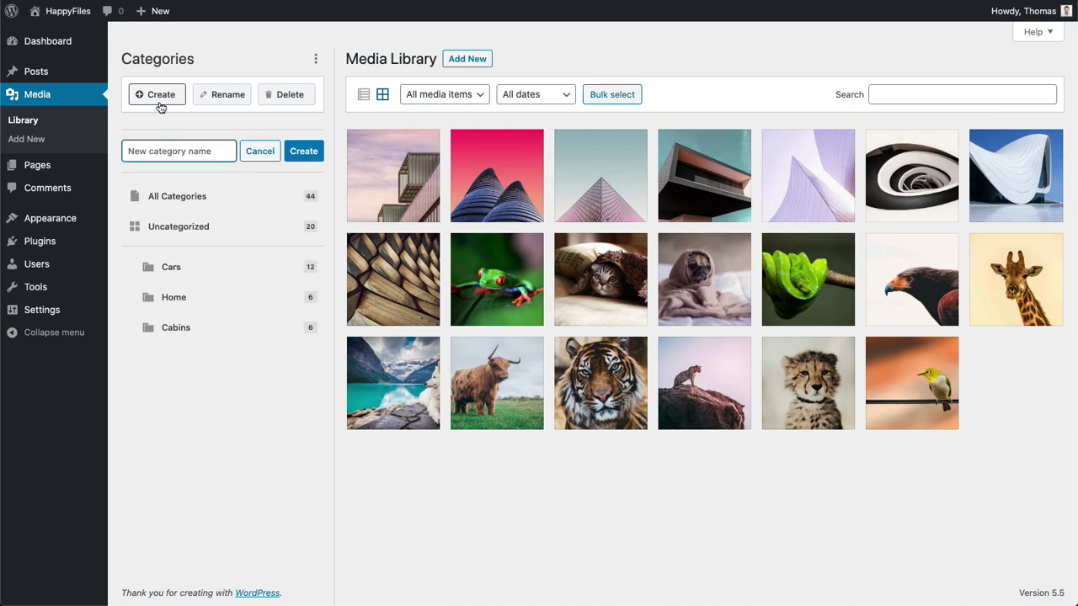
text(Architecture)
key(Return)
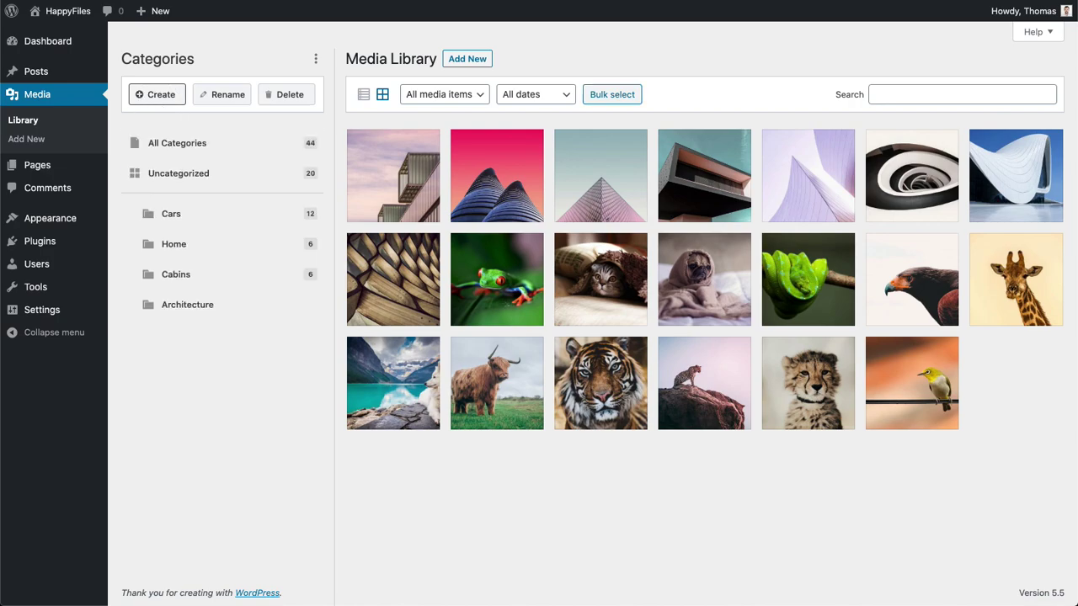
click(615, 96)
click(430, 169)
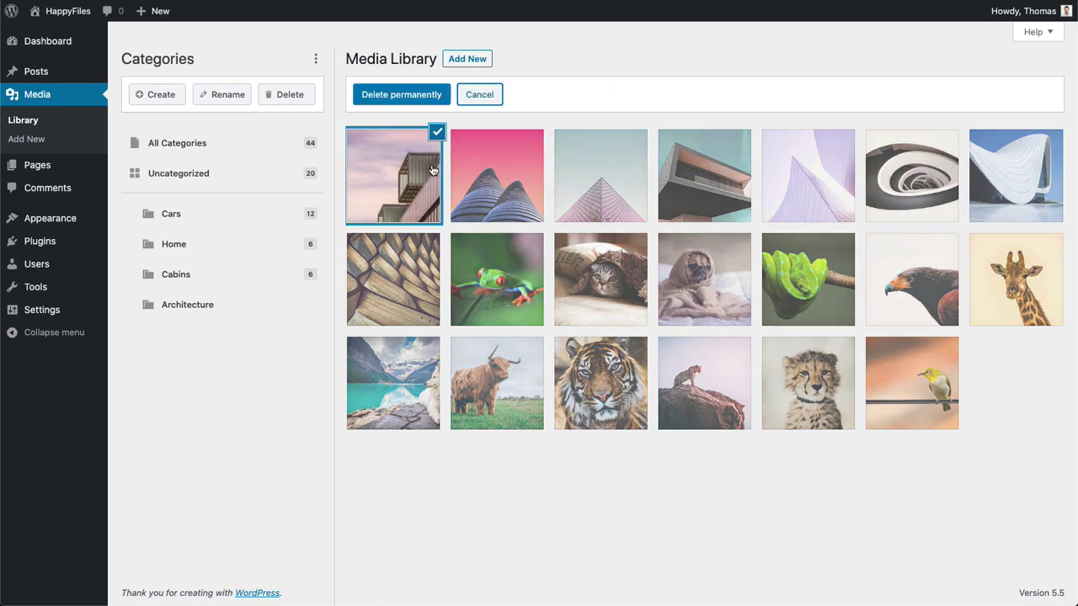
shift+click(418, 255)
drag(418, 256, 253, 303)
Step: Create a category named Animals, move all twelve remaining uncategorized photos into it, and check the Uncategorized view
click(158, 97)
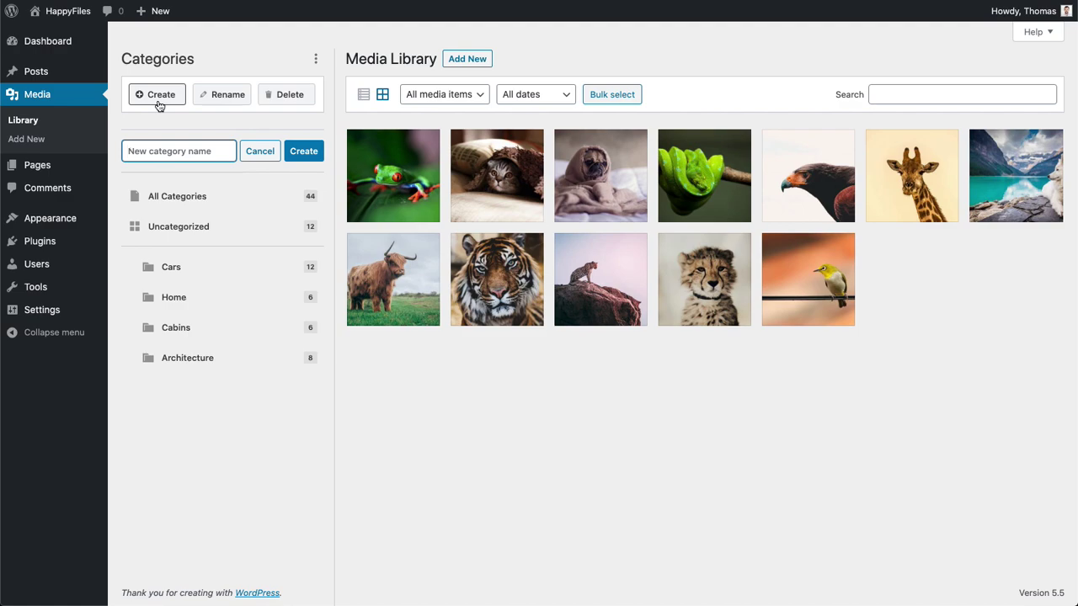
text(Animals)
key(Return)
click(608, 99)
click(394, 176)
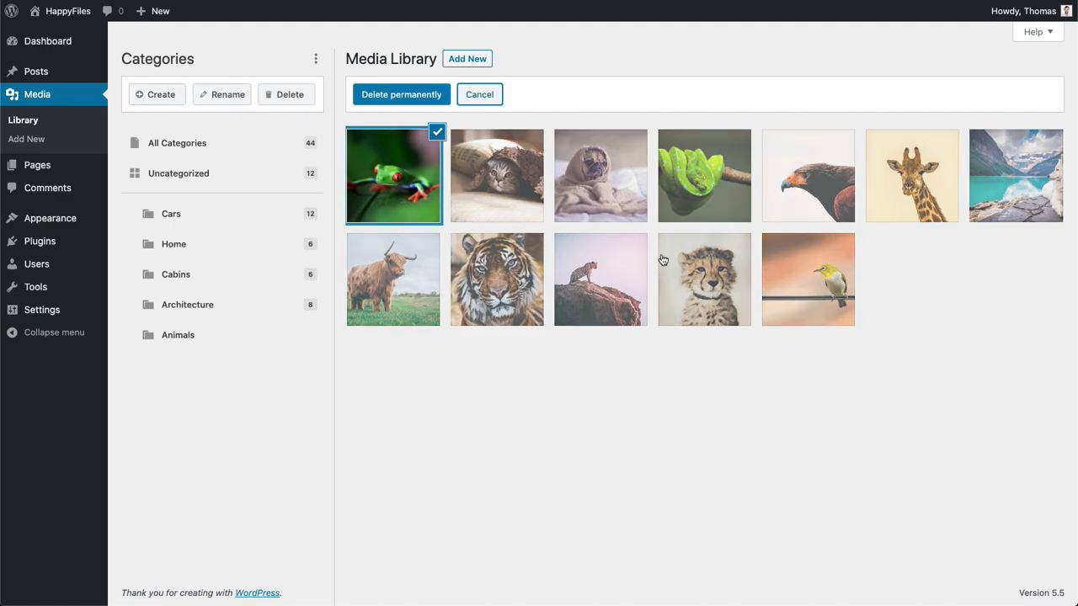
shift+click(798, 310)
drag(413, 278, 283, 334)
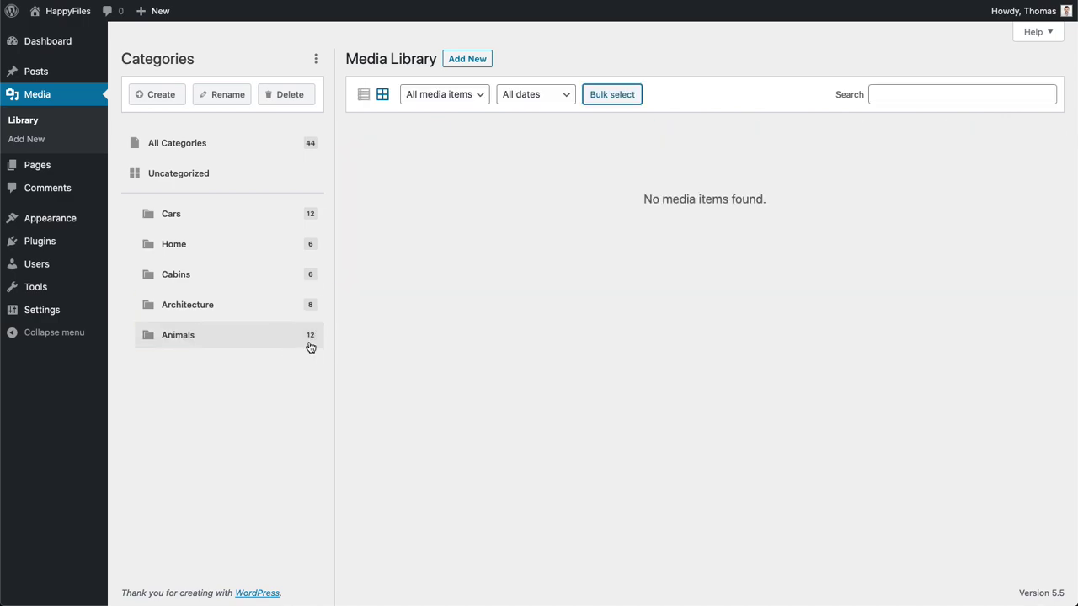
click(260, 181)
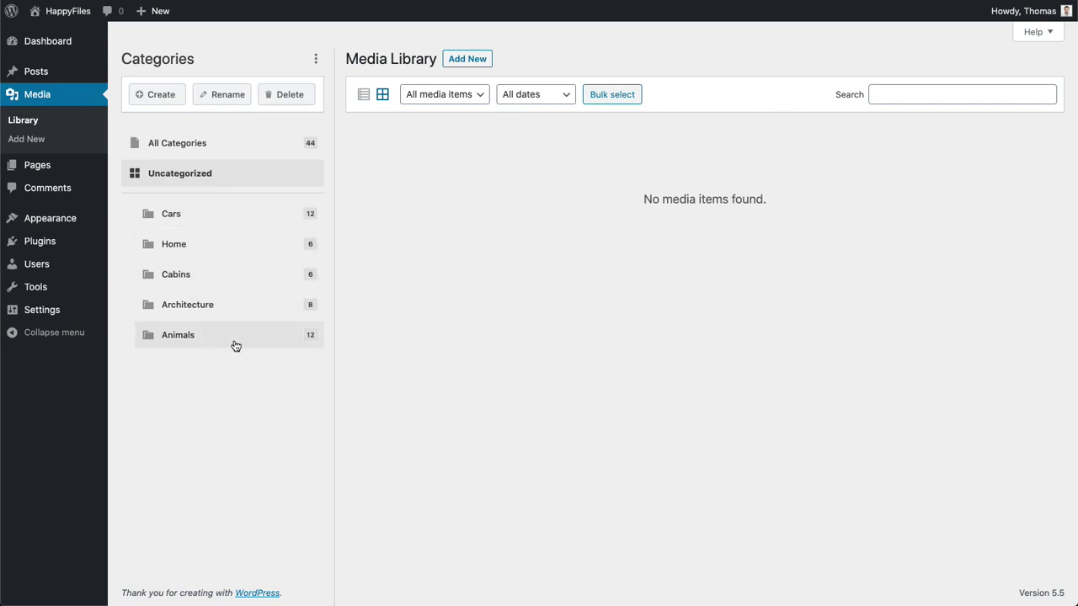
click(240, 388)
Step: Create a subcategory named Oldtimers inside the Cars category
click(205, 213)
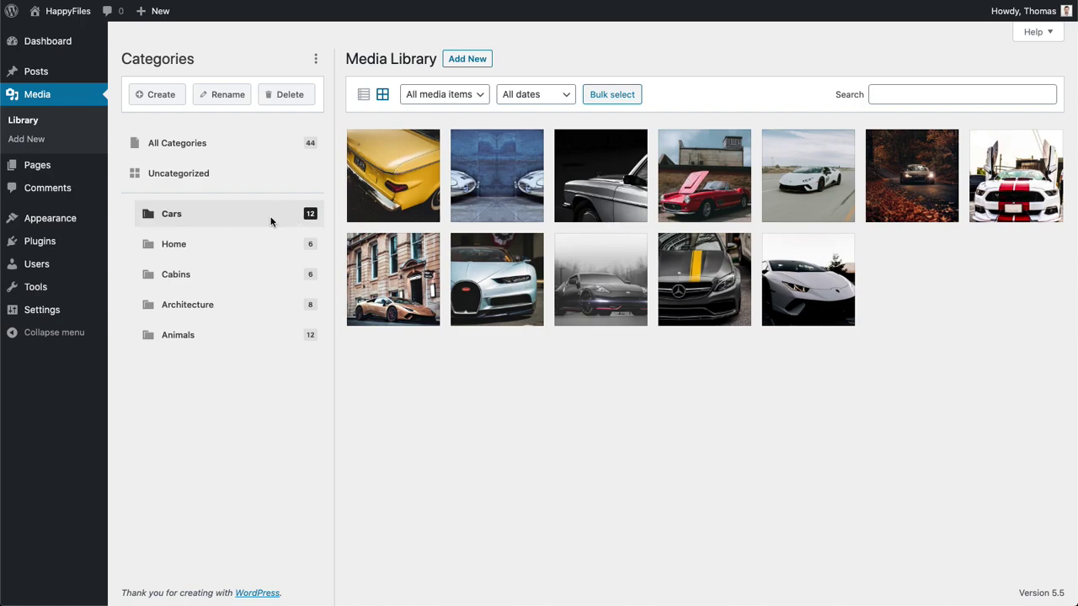
click(153, 95)
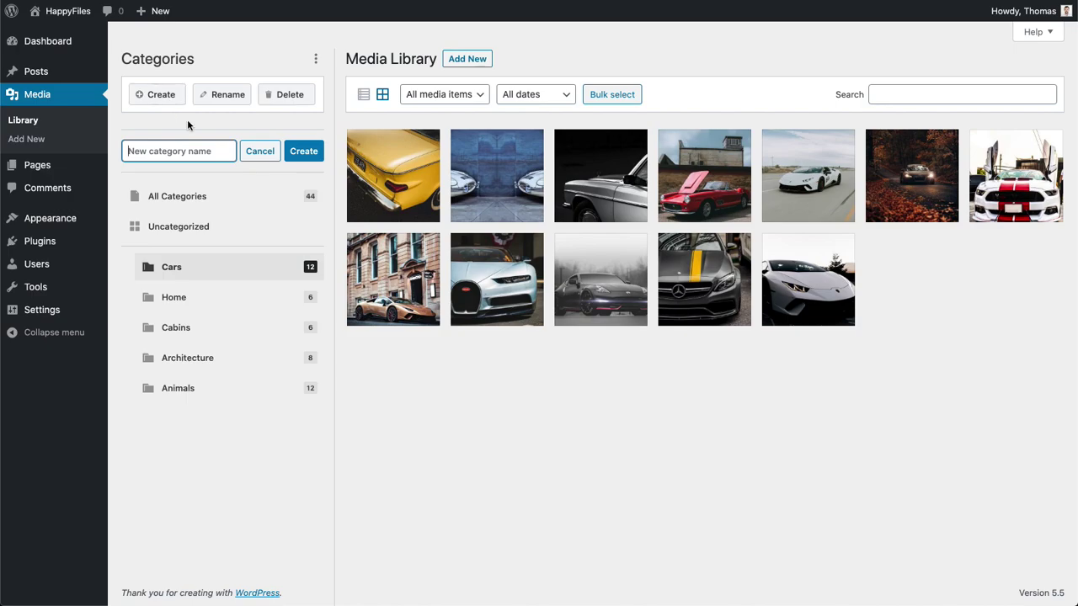
text(Oldtimers)
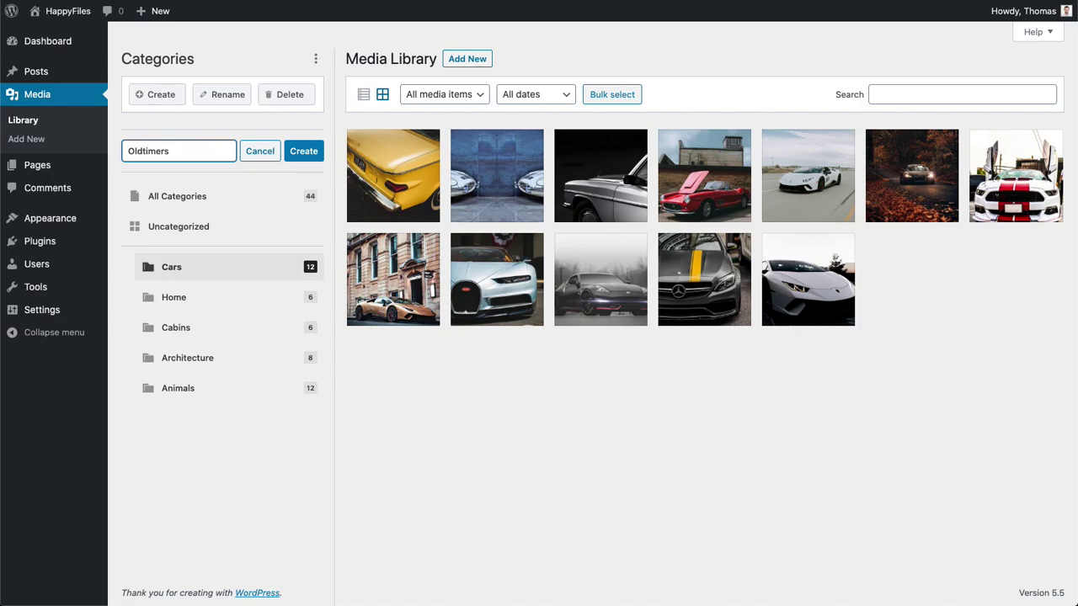
key(Return)
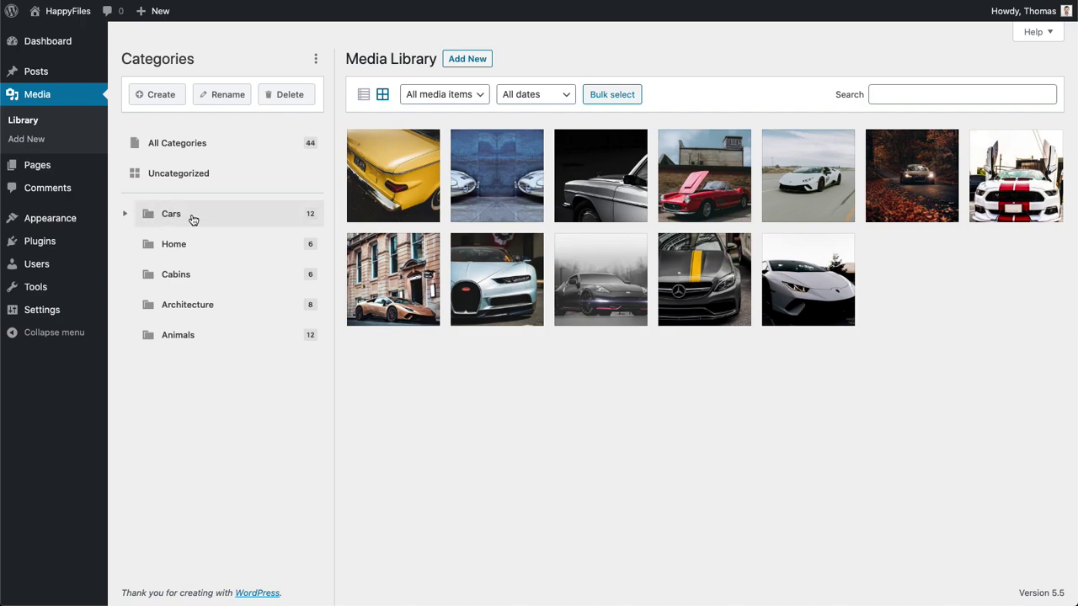
Step: Move the first four photos of the Cars category into its Oldtimers subcategory and open that subcategory
click(233, 219)
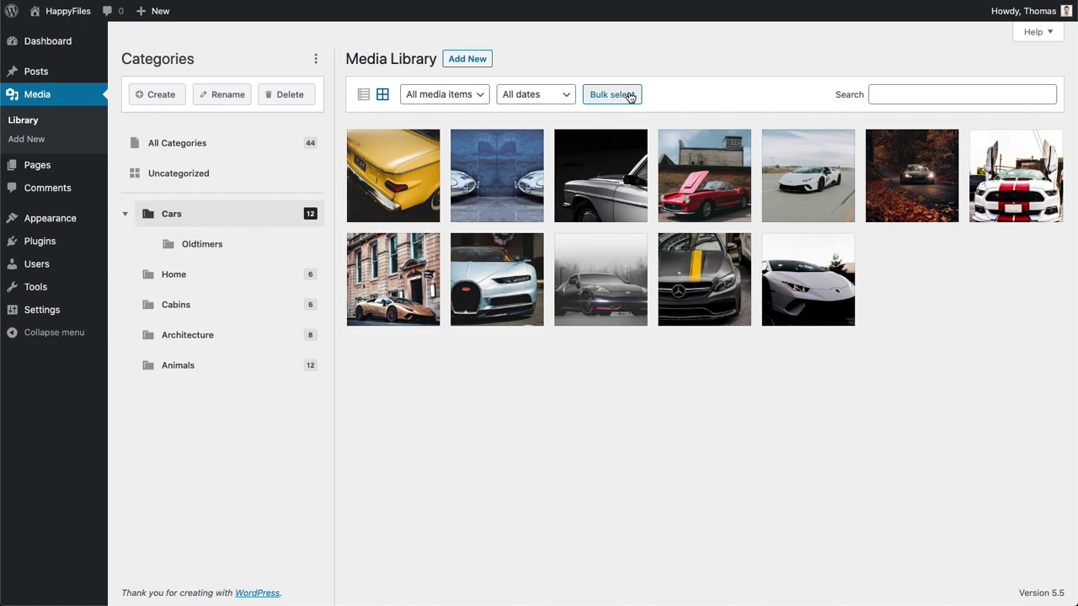
click(612, 95)
click(421, 156)
shift+click(682, 161)
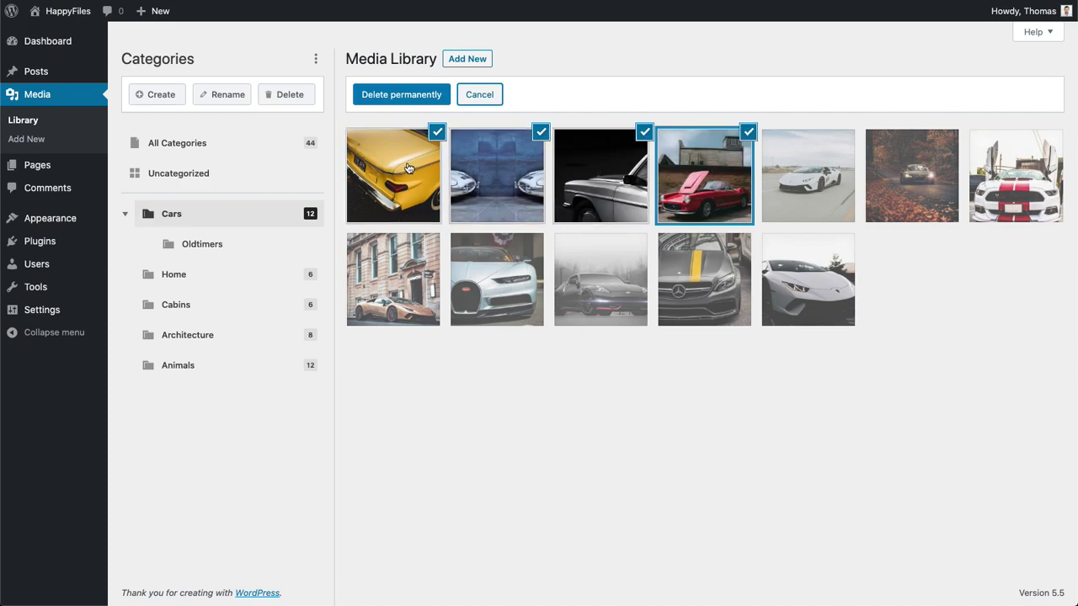
drag(408, 168, 268, 244)
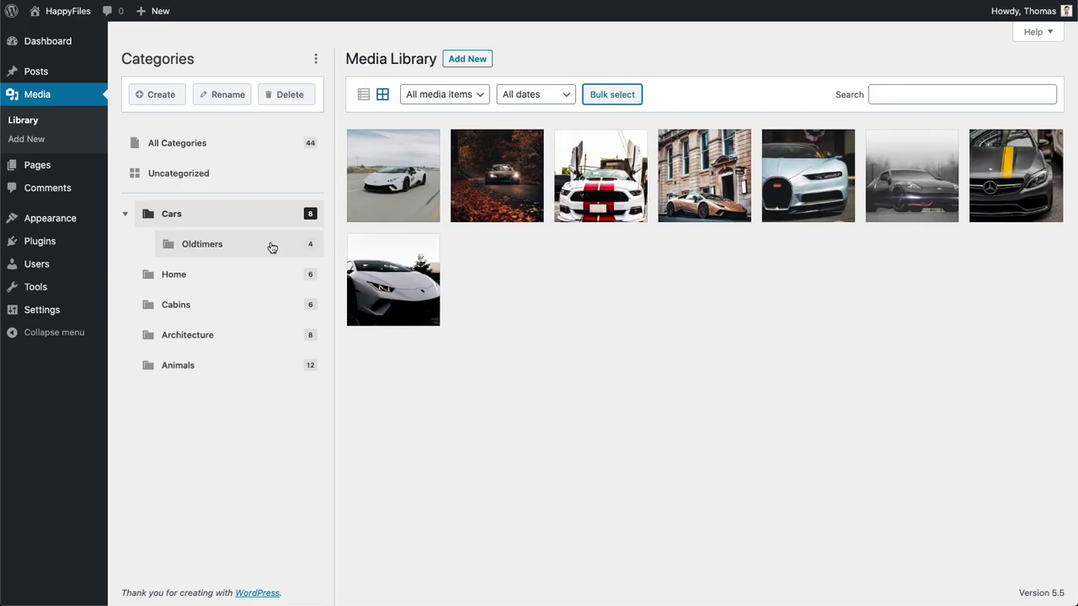
click(268, 245)
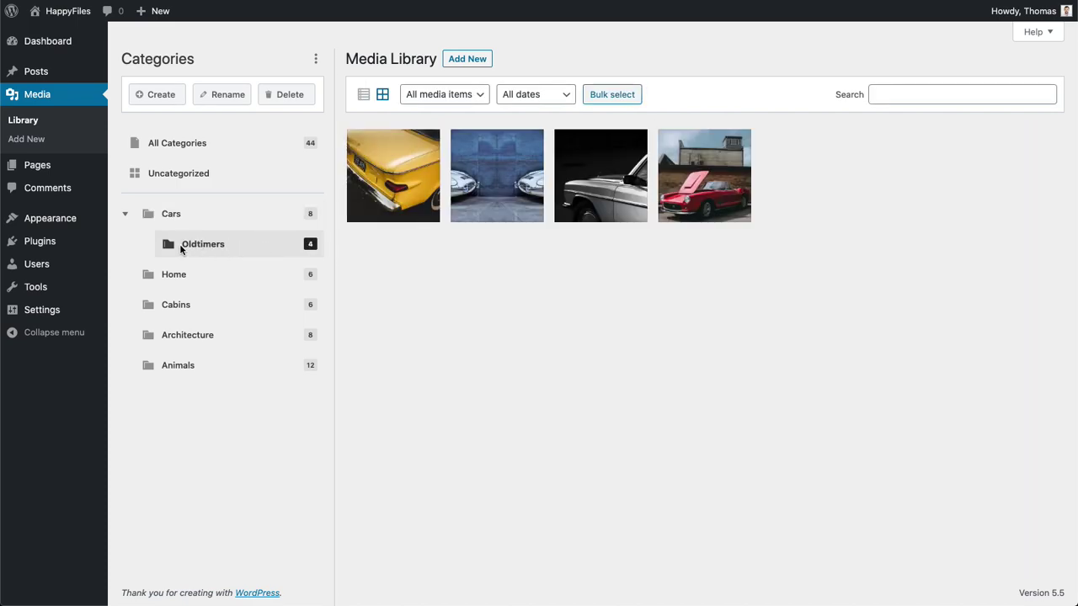
Step: Create a subcategory named More Cars inside Oldtimers and expand the Cars and Oldtimers levels
click(161, 97)
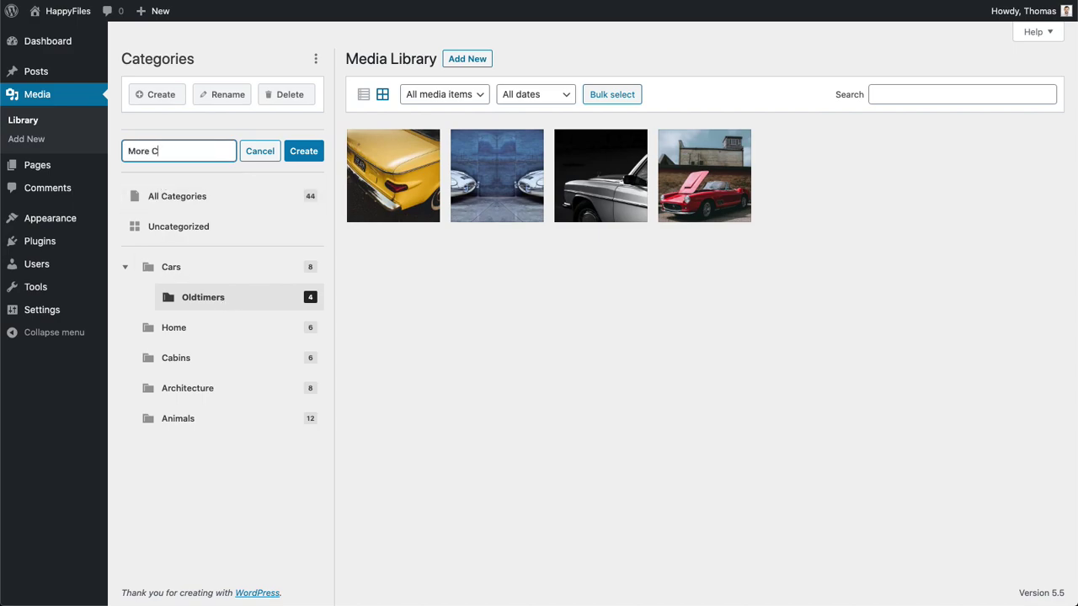
text(ars)
key(Return)
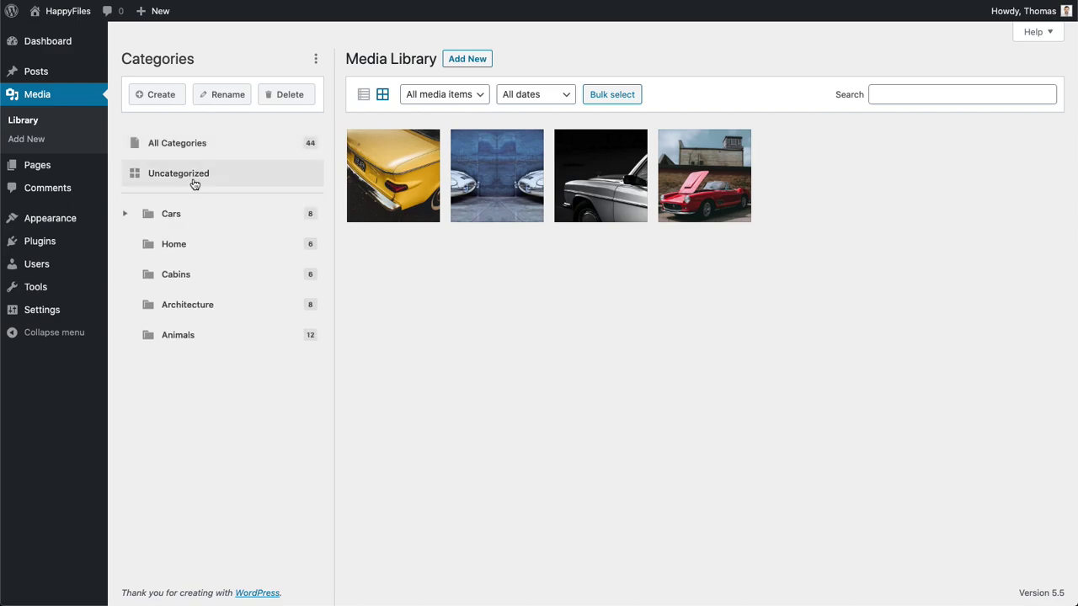
click(229, 215)
click(236, 242)
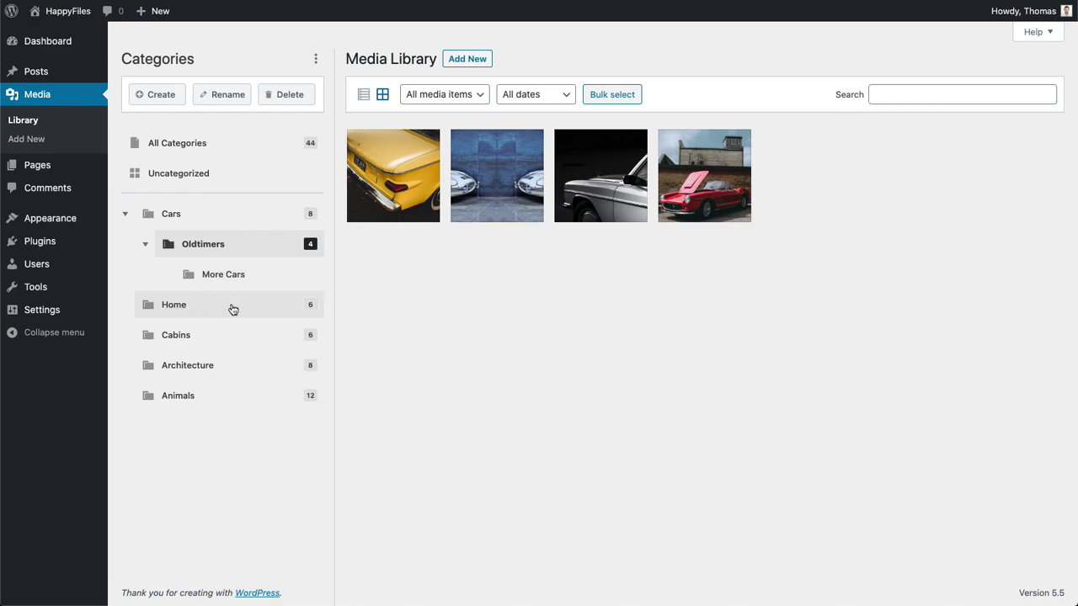
Step: Reorder the categories by moving Home below Animals at the end of the list
drag(173, 309, 227, 407)
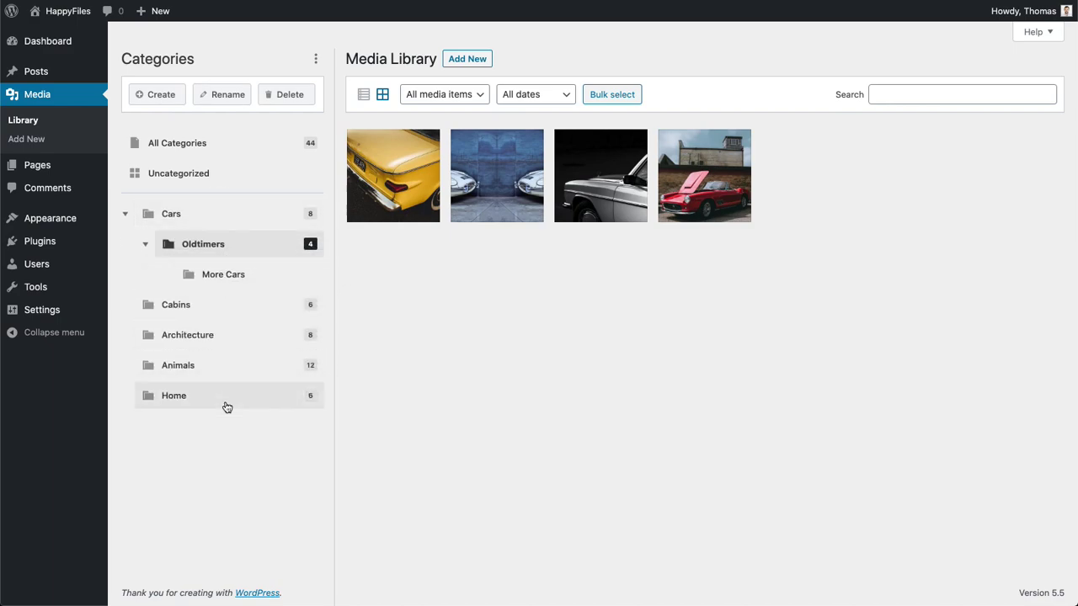
Step: Delete the More Cars subcategory nested inside Oldtimers and confirm the deletion
click(267, 278)
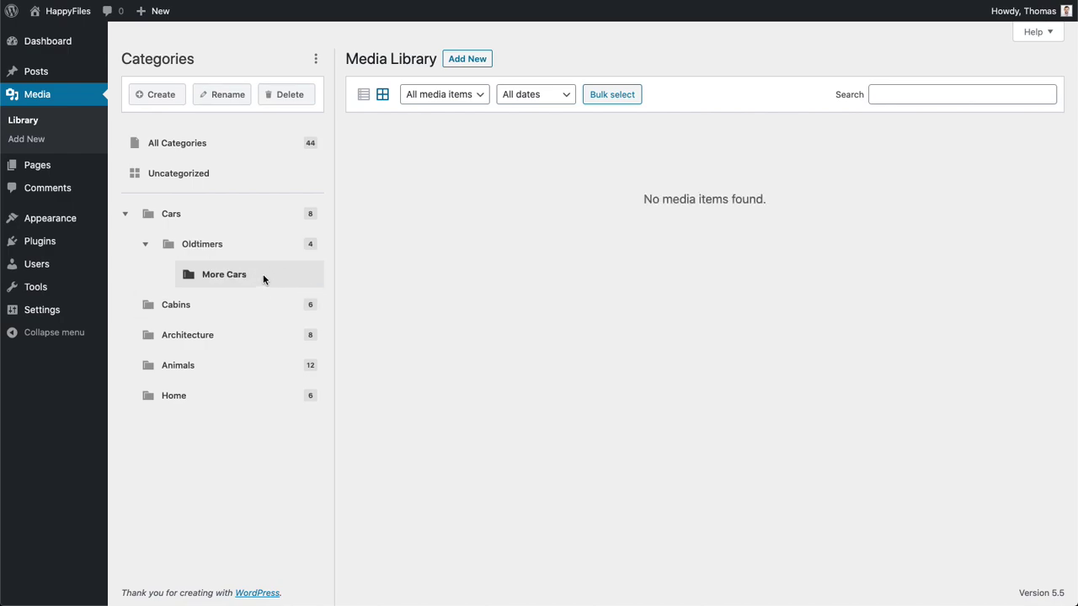
click(295, 101)
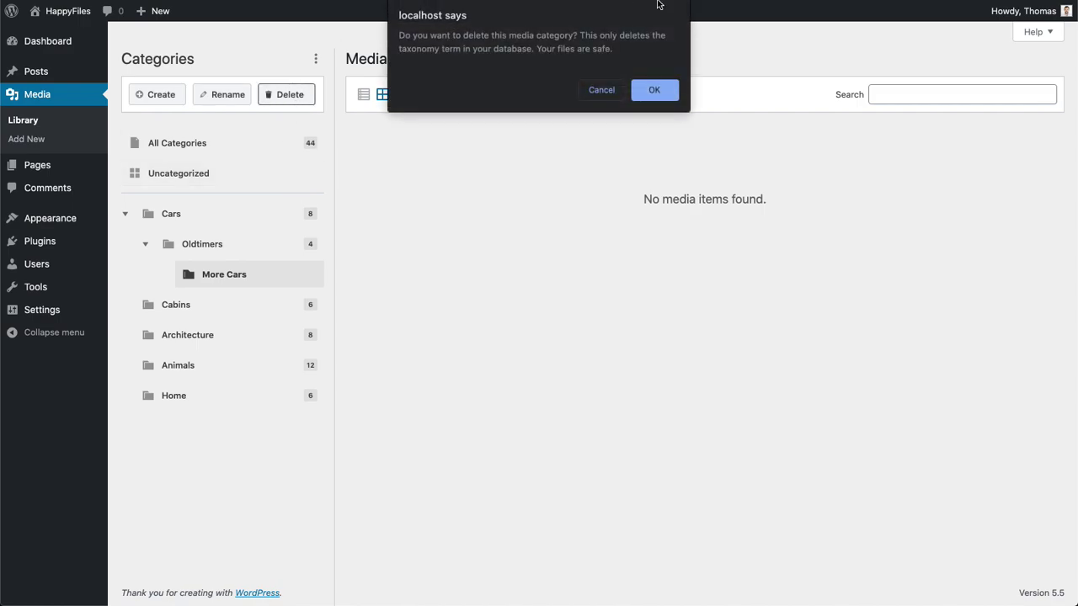
click(647, 97)
Step: Delete the Oldtimers subcategory of Cars and confirm the deletion
click(242, 211)
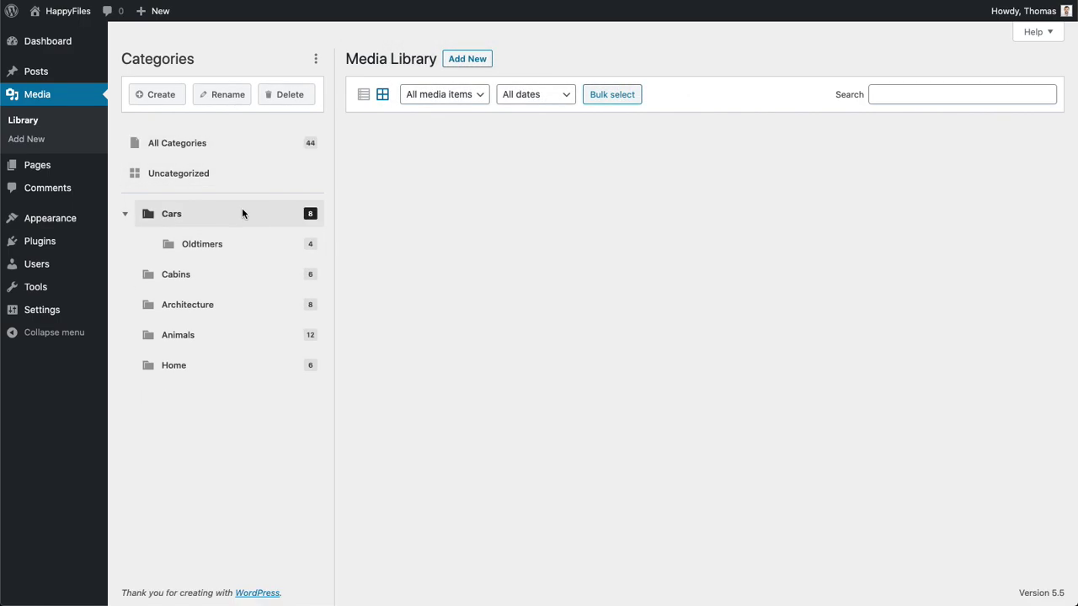
click(261, 241)
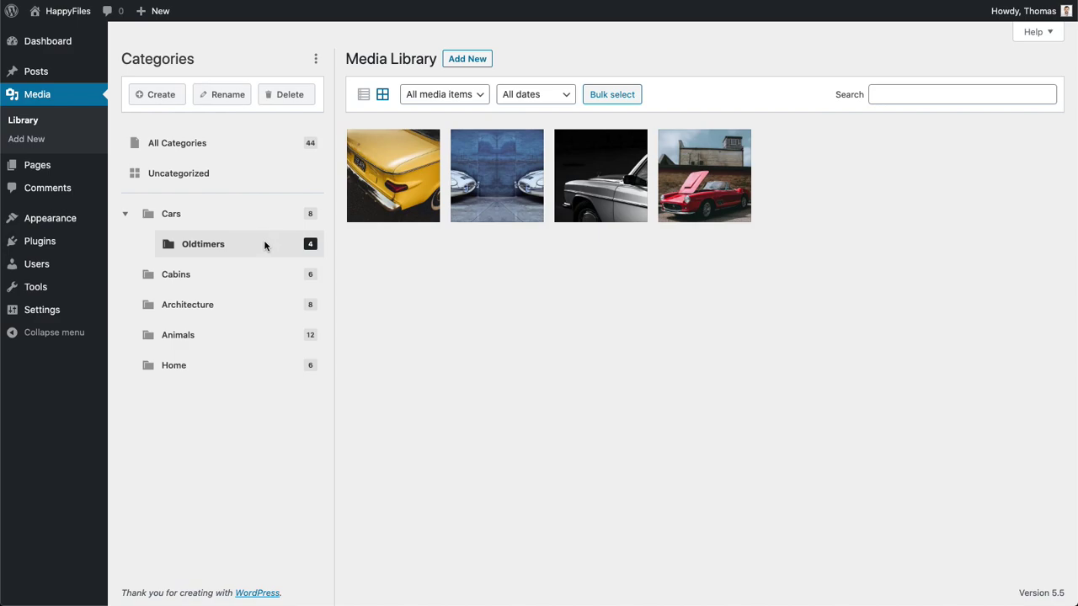
click(290, 96)
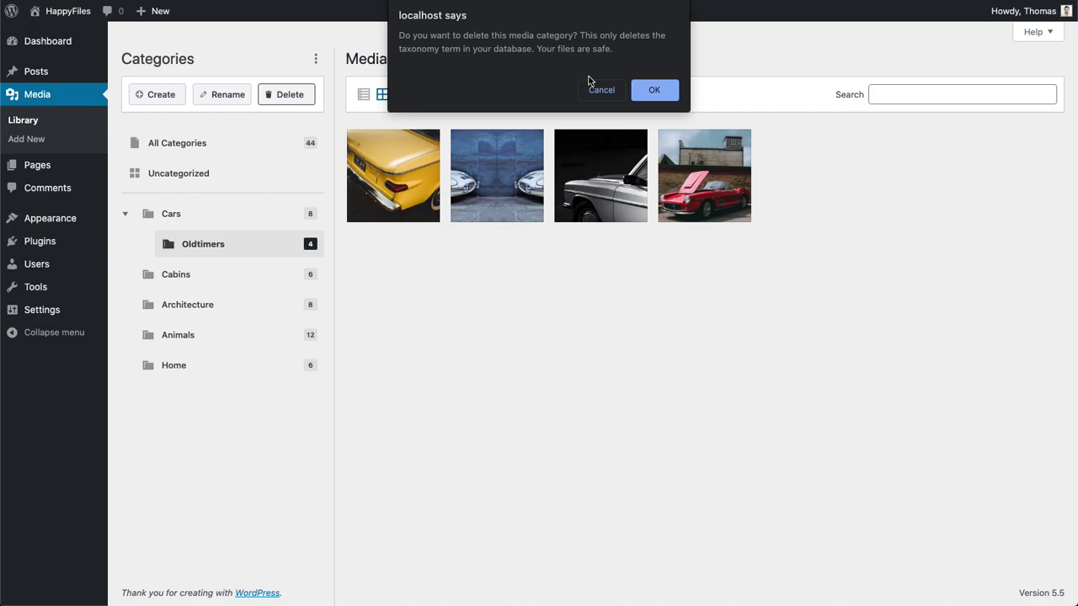
click(654, 91)
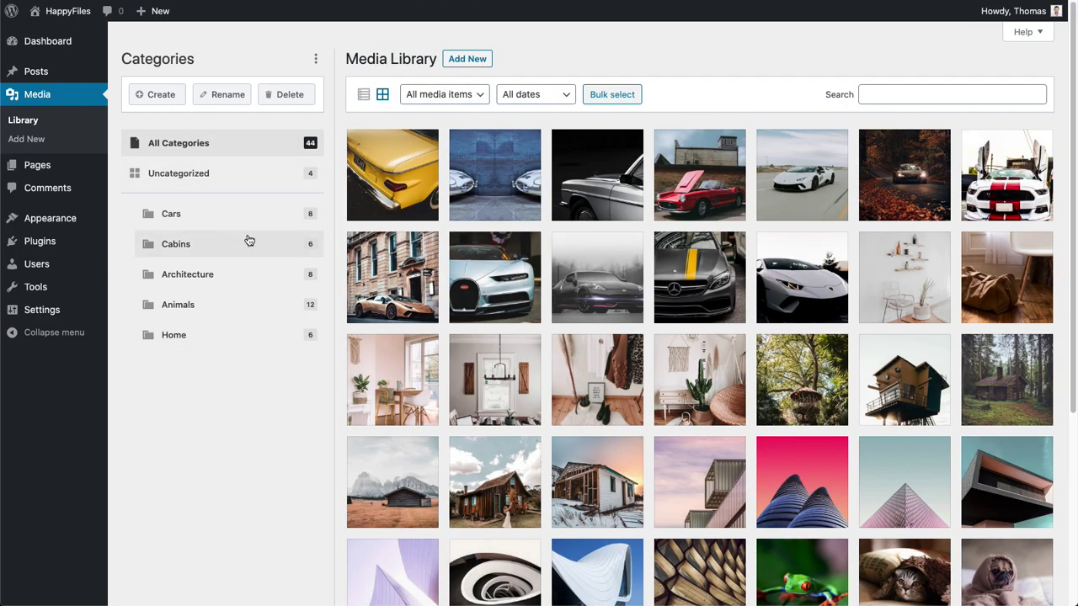
Step: Show the uncategorized media items and sort the category list in ascending order
click(287, 172)
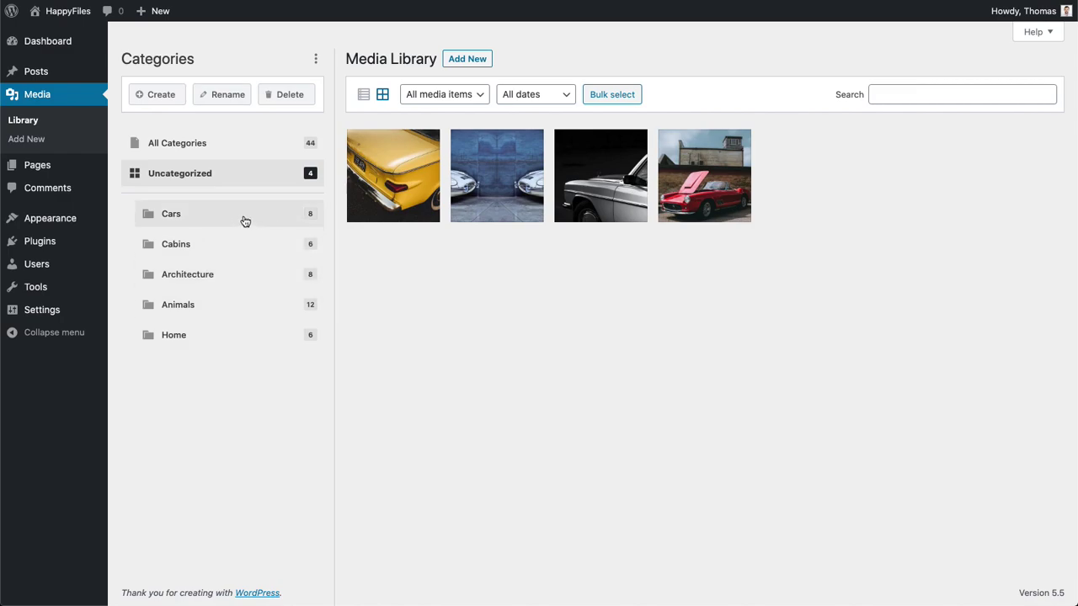
click(316, 62)
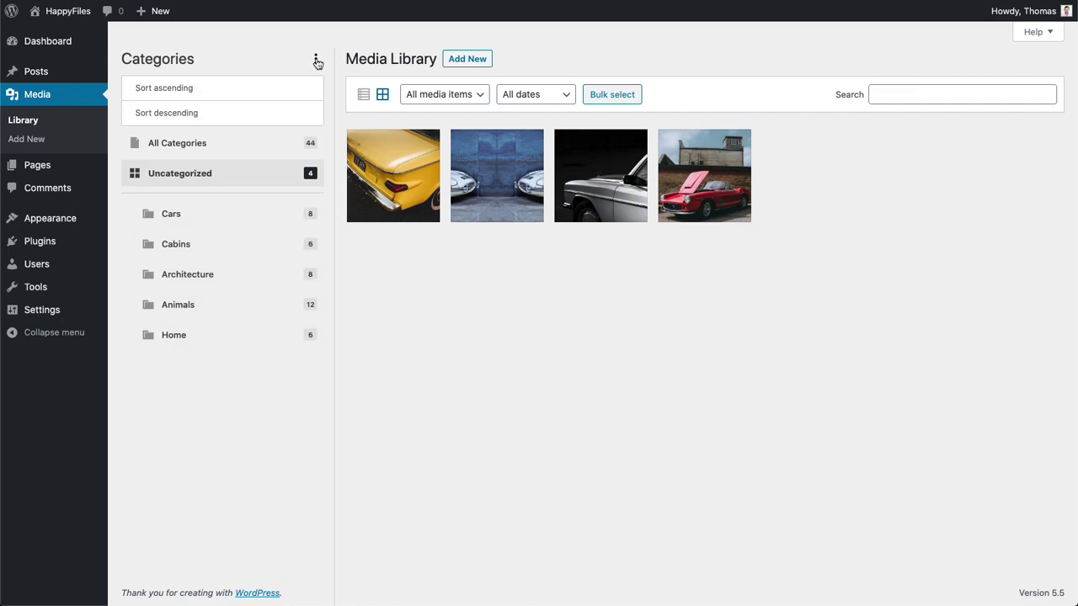
click(244, 89)
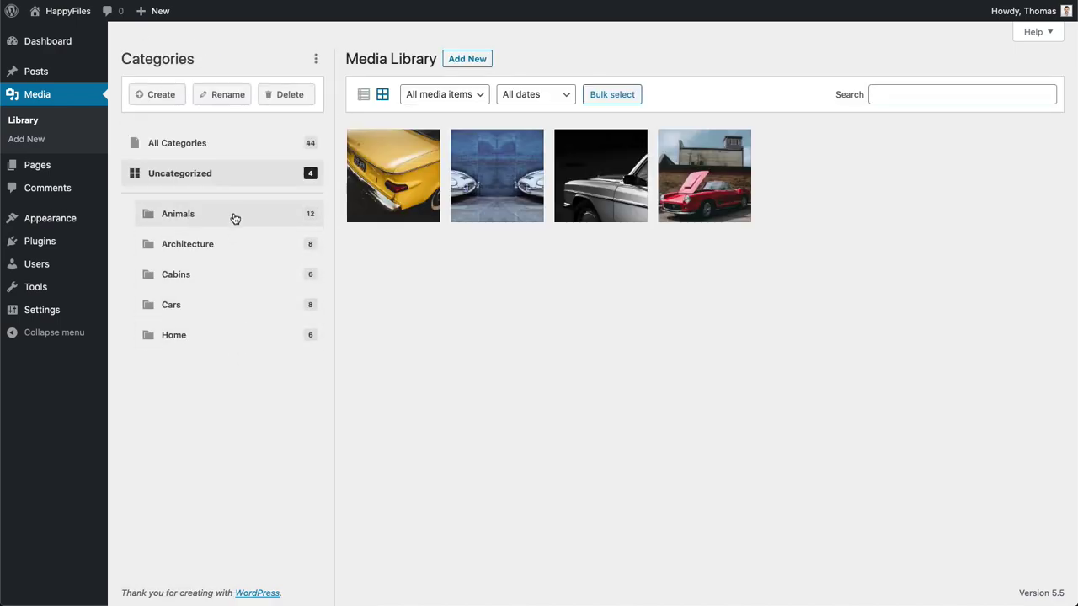
Step: Create a subcategory named Oldtimers inside the Cars category and expand Cars to show it
click(224, 308)
click(168, 99)
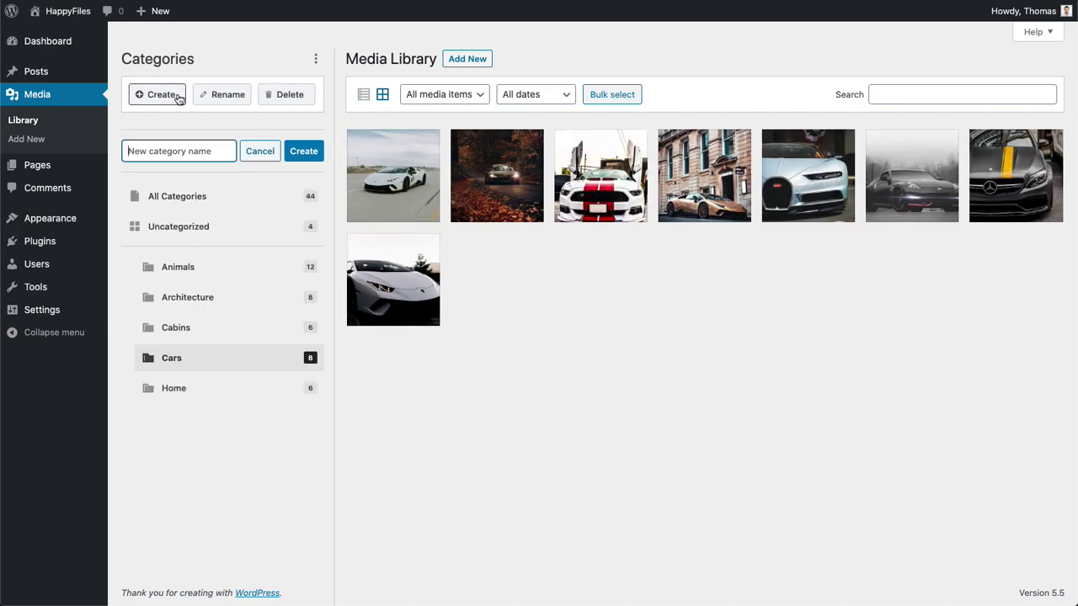
text(Oldtimers)
key(Return)
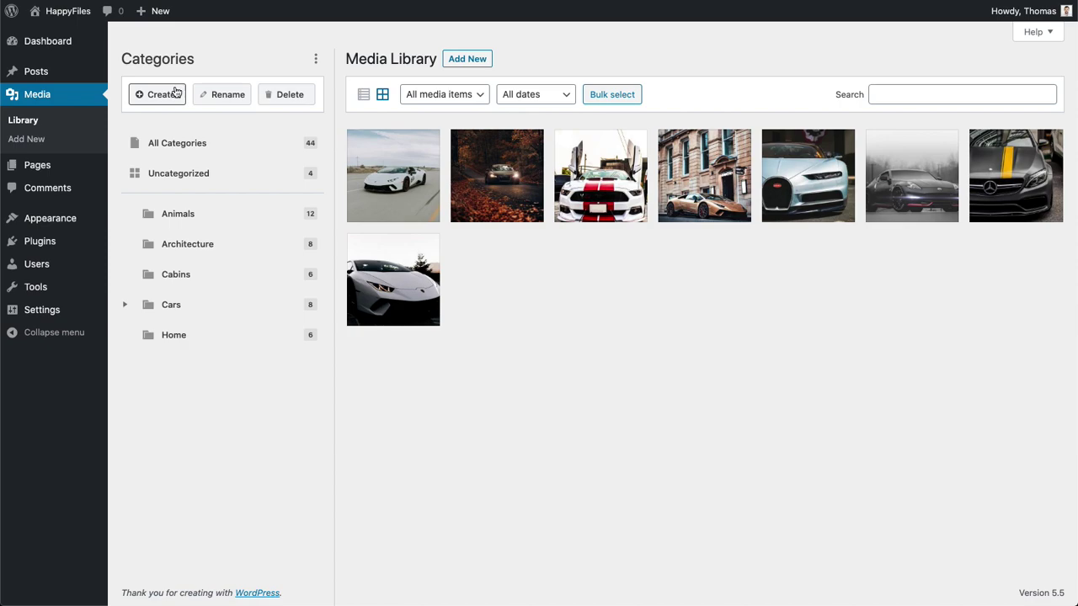
click(233, 311)
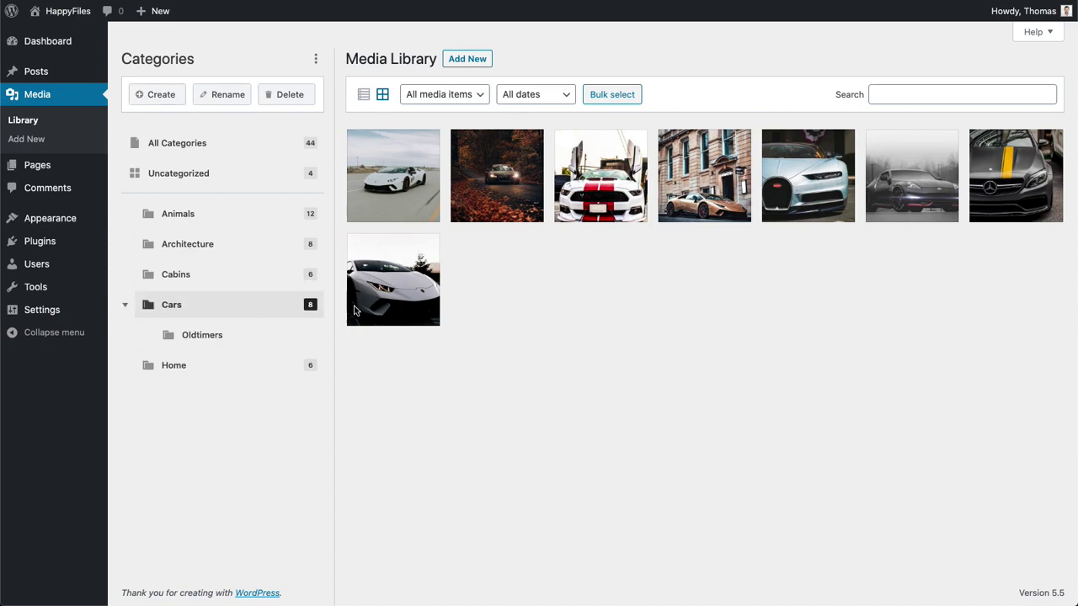
Step: Move all four uncategorized car photos together into the Oldtimers subcategory, and view the Cars category
click(278, 175)
click(614, 90)
click(704, 176)
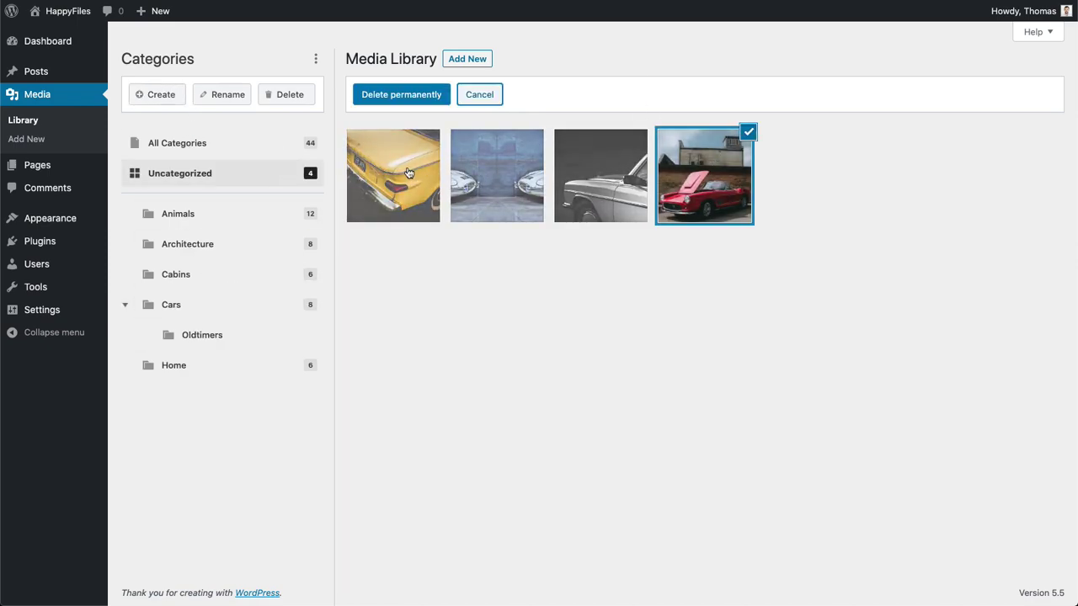
shift+click(392, 175)
drag(393, 176, 266, 341)
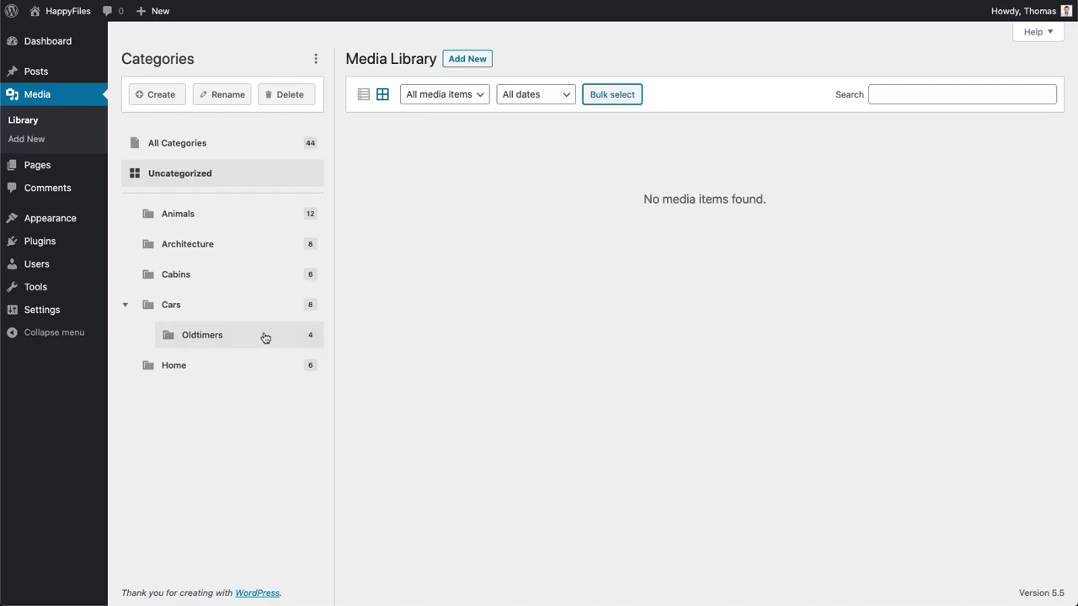
click(210, 309)
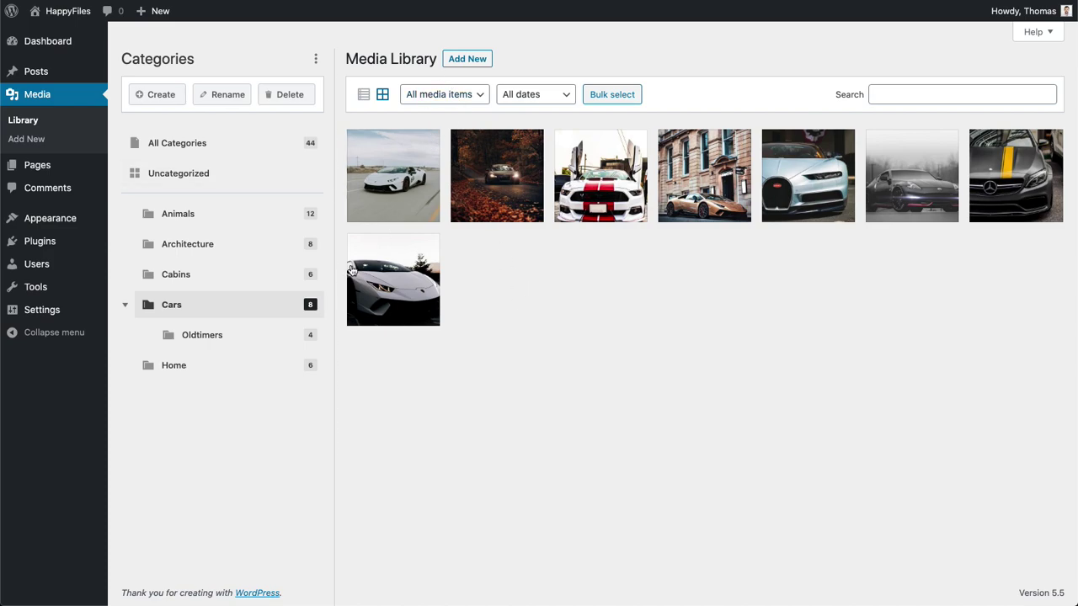
Step: Upload two new car photos directly into the Oldtimers subcategory and close the upload area
click(241, 335)
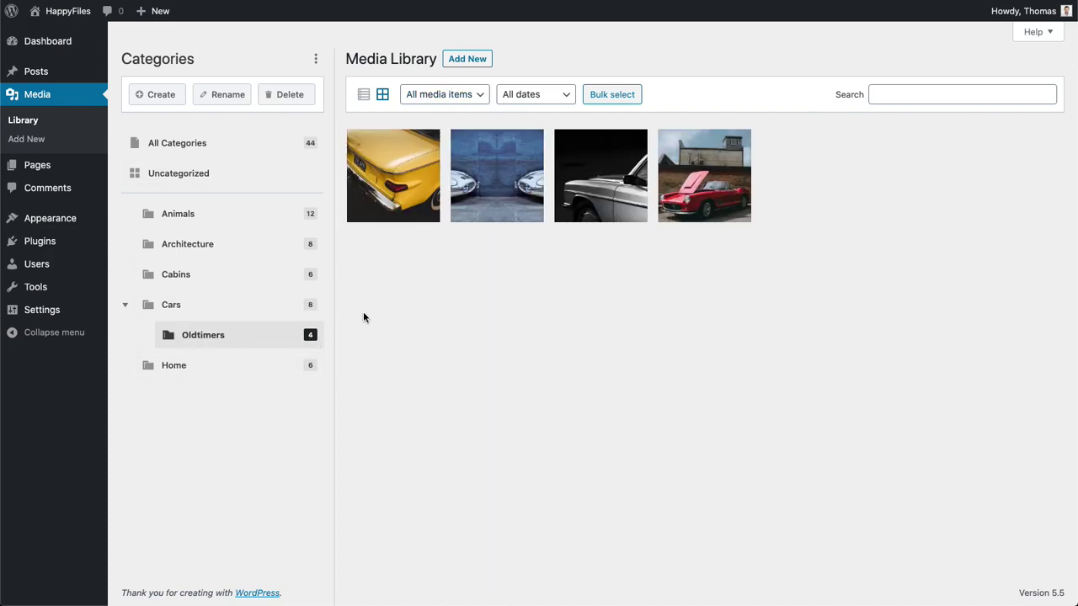
click(470, 60)
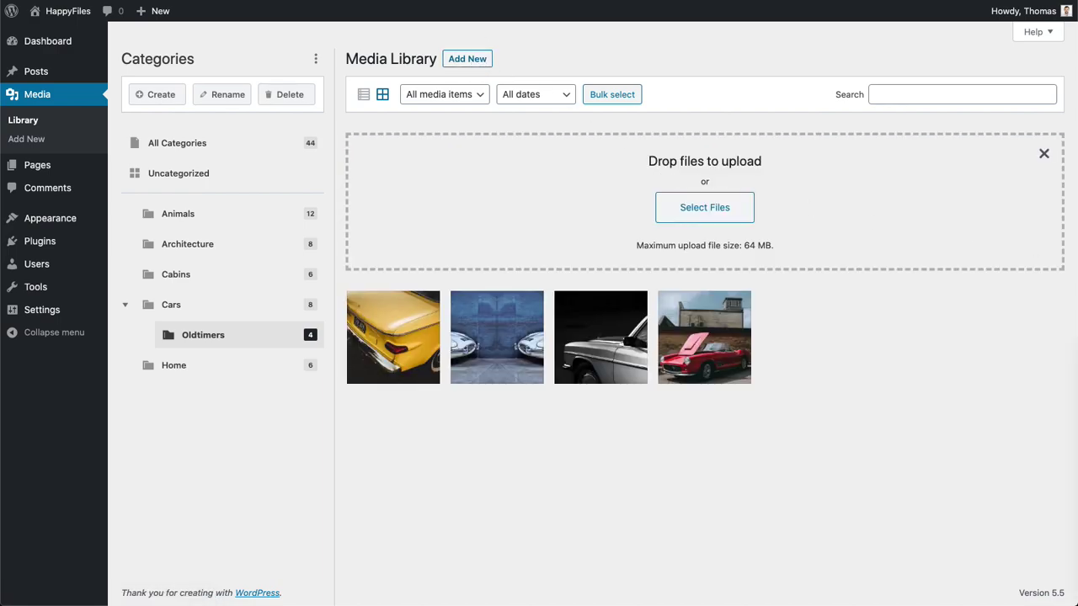
drag(1077, 239, 858, 217)
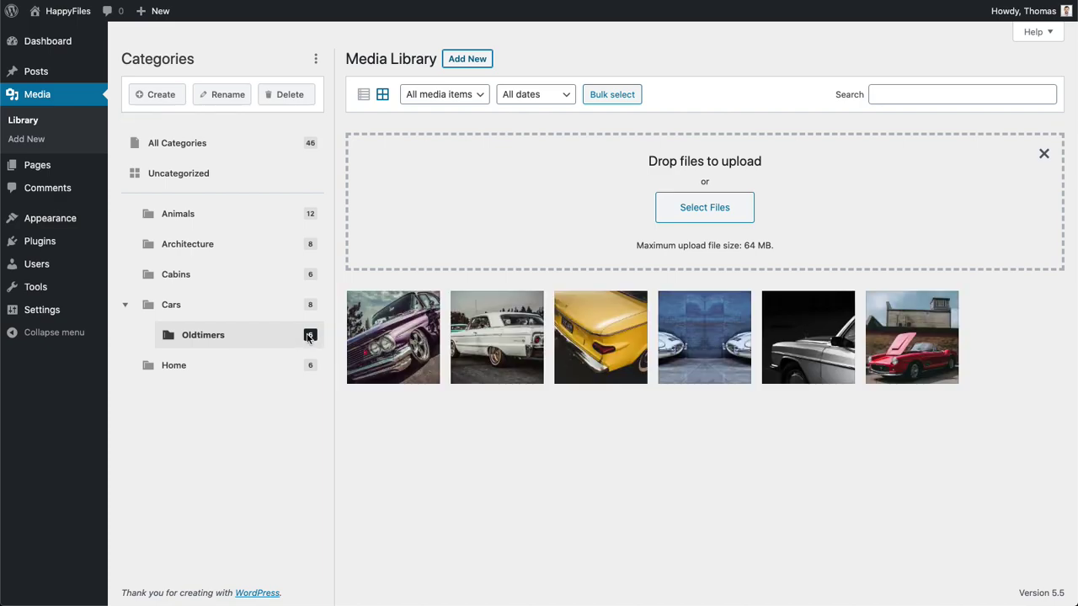
click(1044, 154)
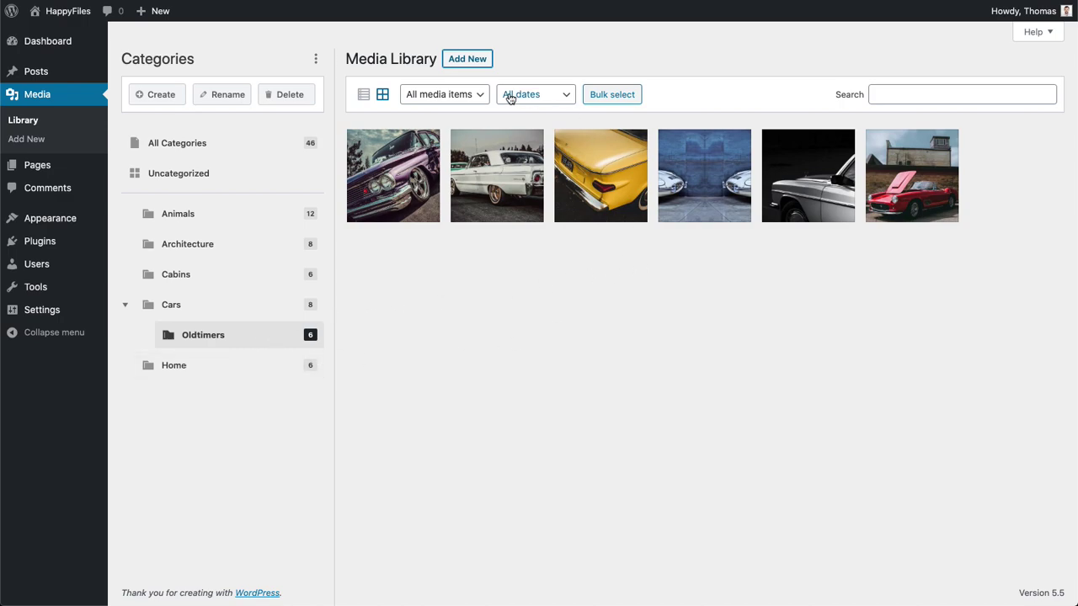
Step: Choose Oldtimers as the category for uploads on the Upload New Media page, and return to the media library
click(59, 141)
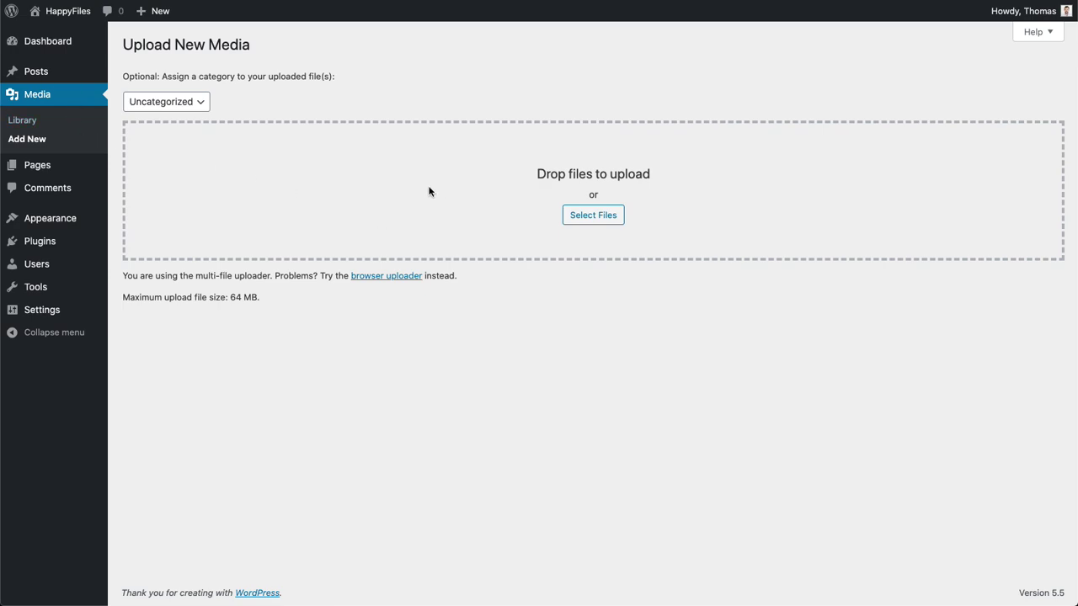
click(194, 99)
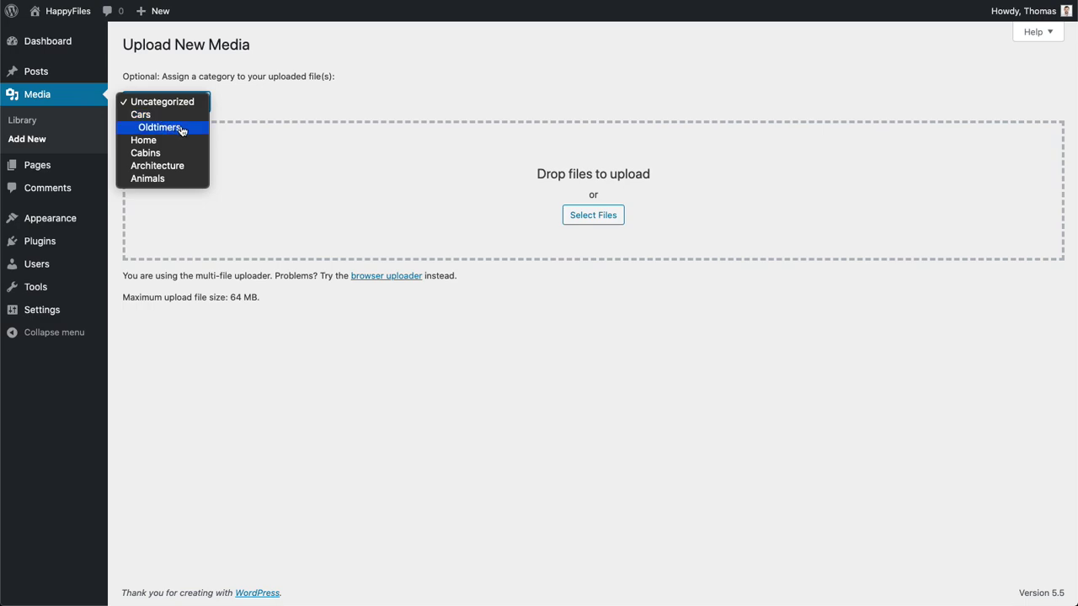
click(176, 127)
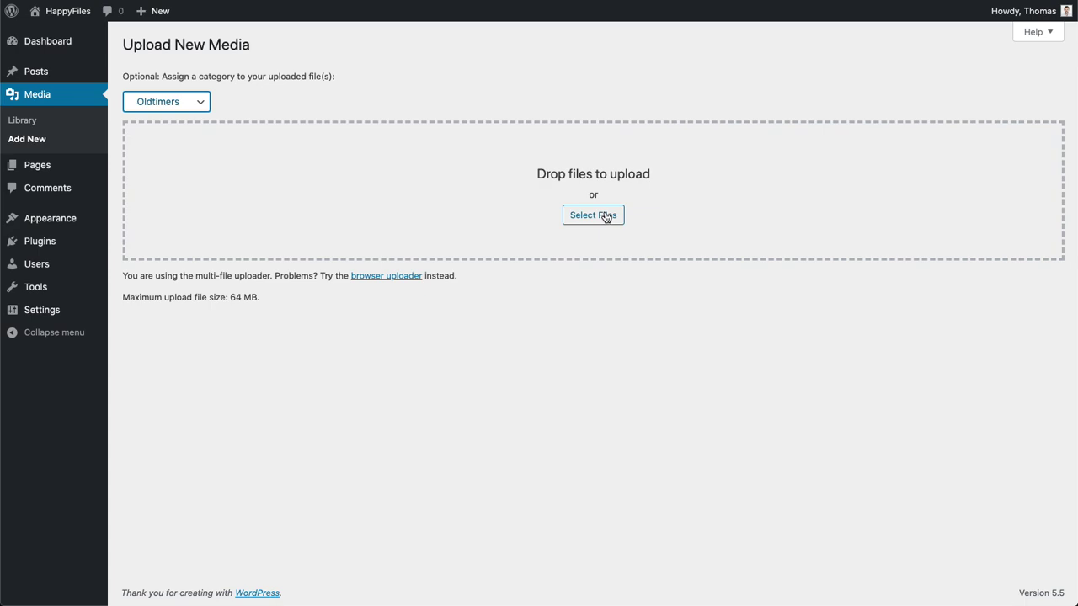
click(46, 123)
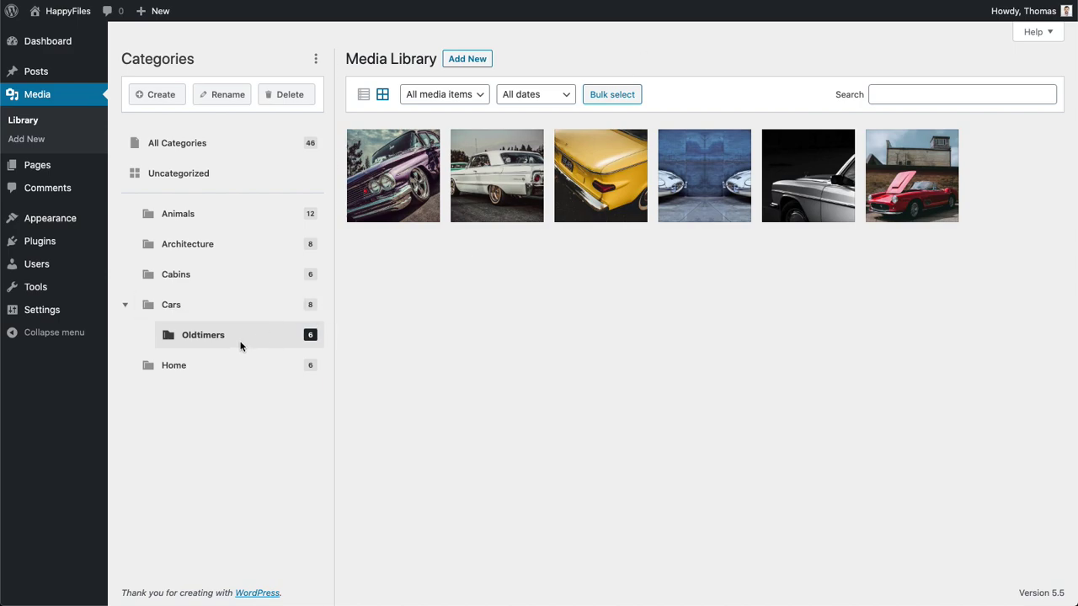
Step: Rename the Oldtimers subcategory as "Oldtimers, baby"
click(225, 99)
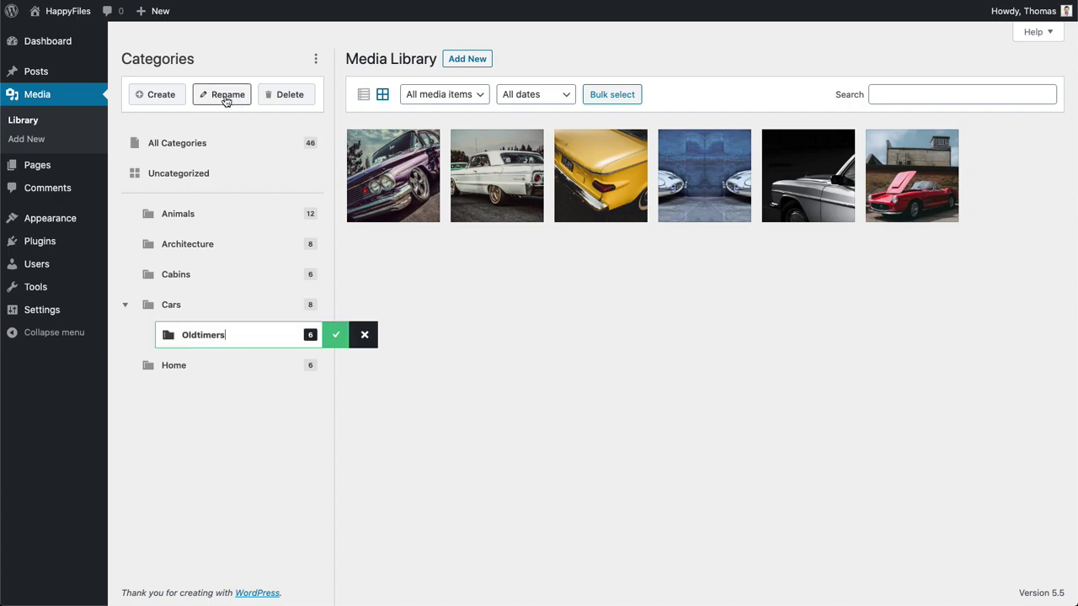
text(, baby)
click(335, 334)
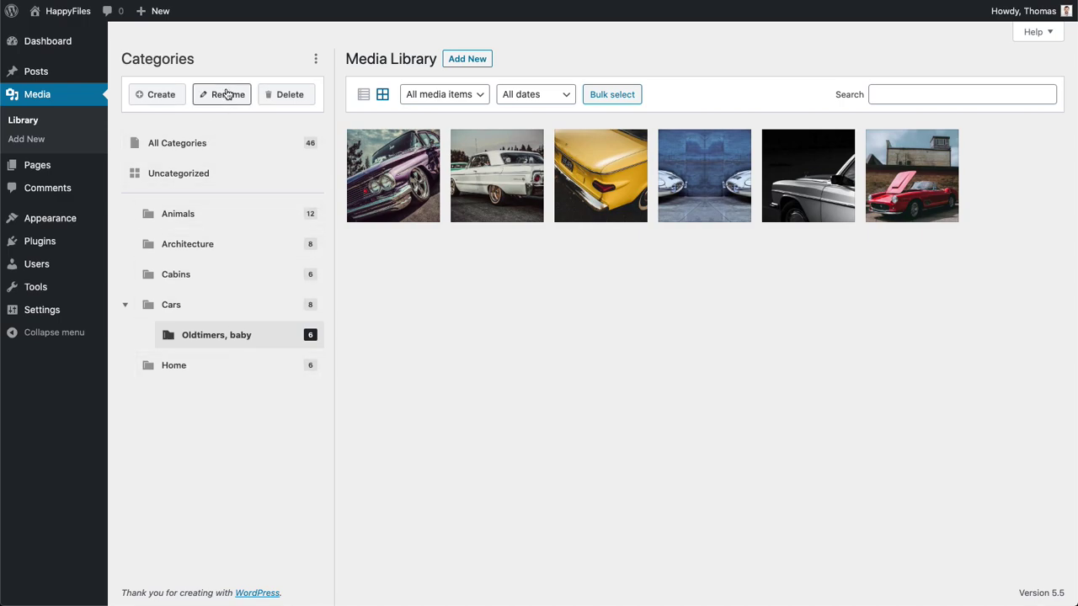
click(246, 216)
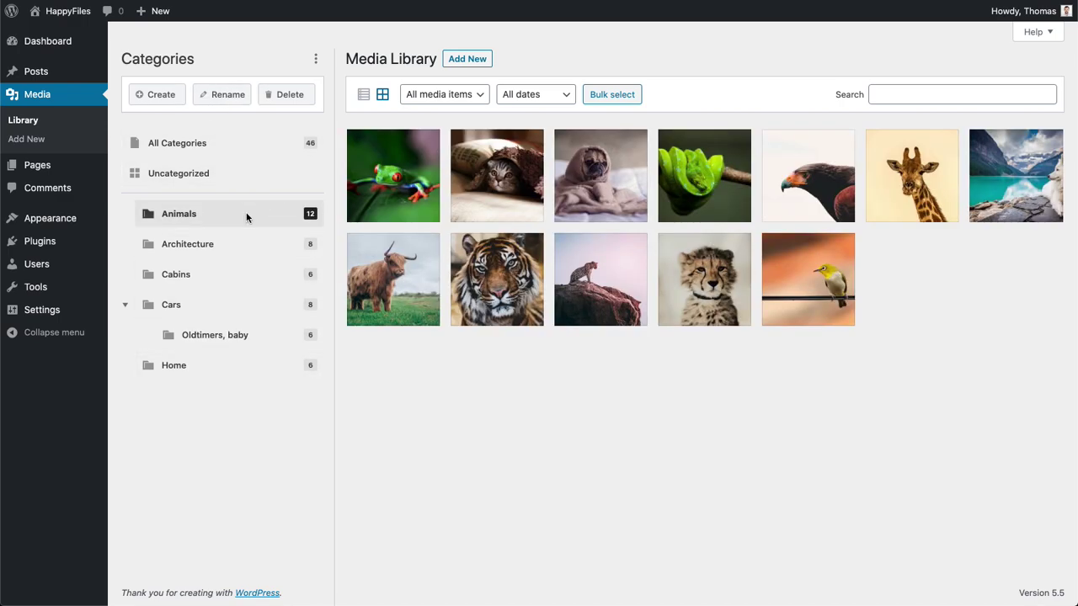
right_click(246, 217)
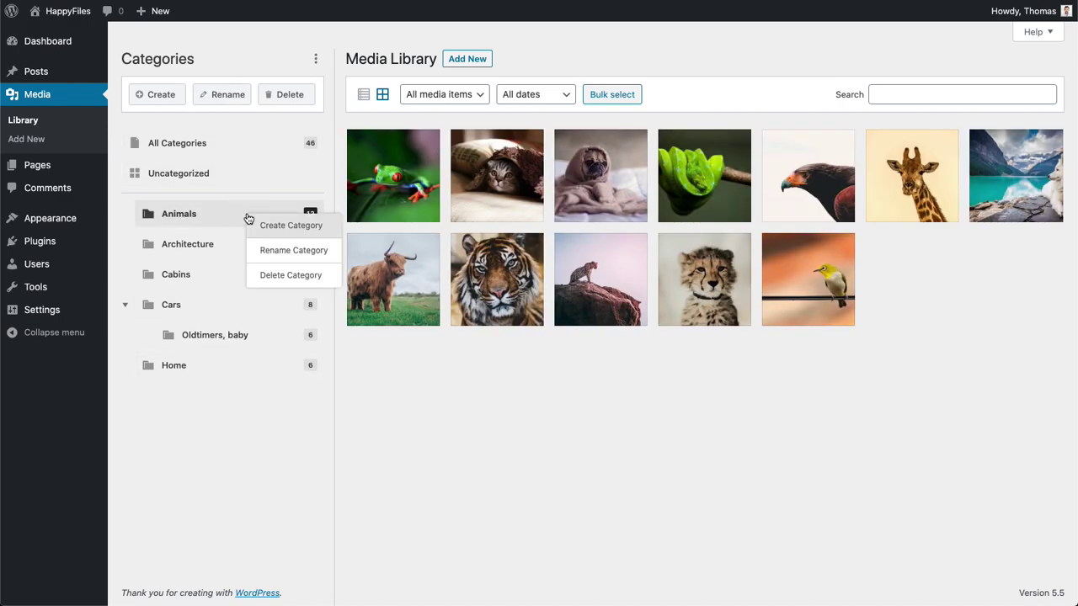
click(305, 255)
click(367, 218)
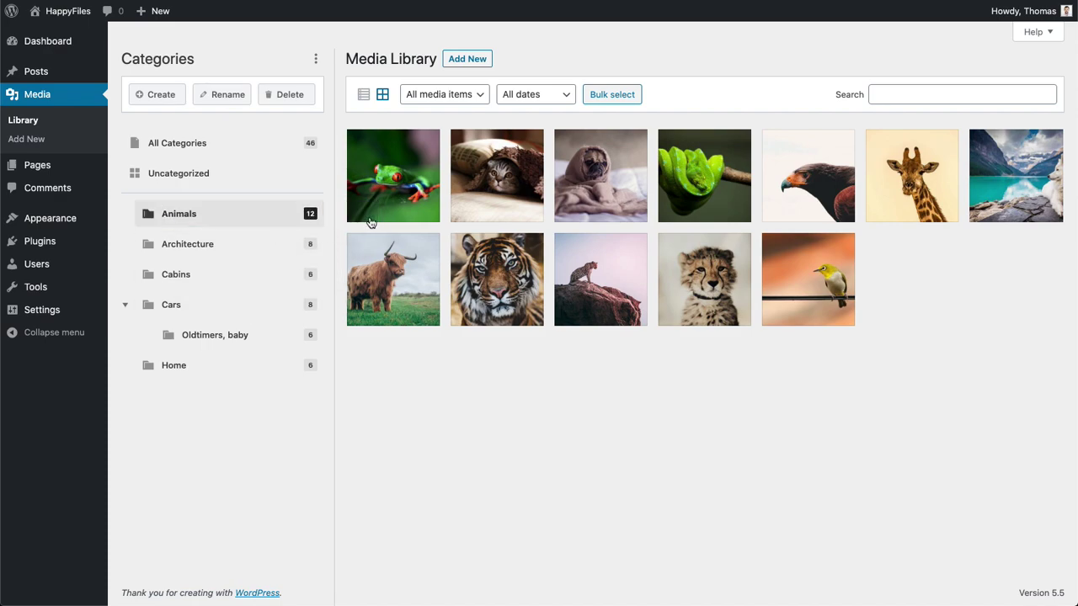
right_click(238, 215)
click(284, 233)
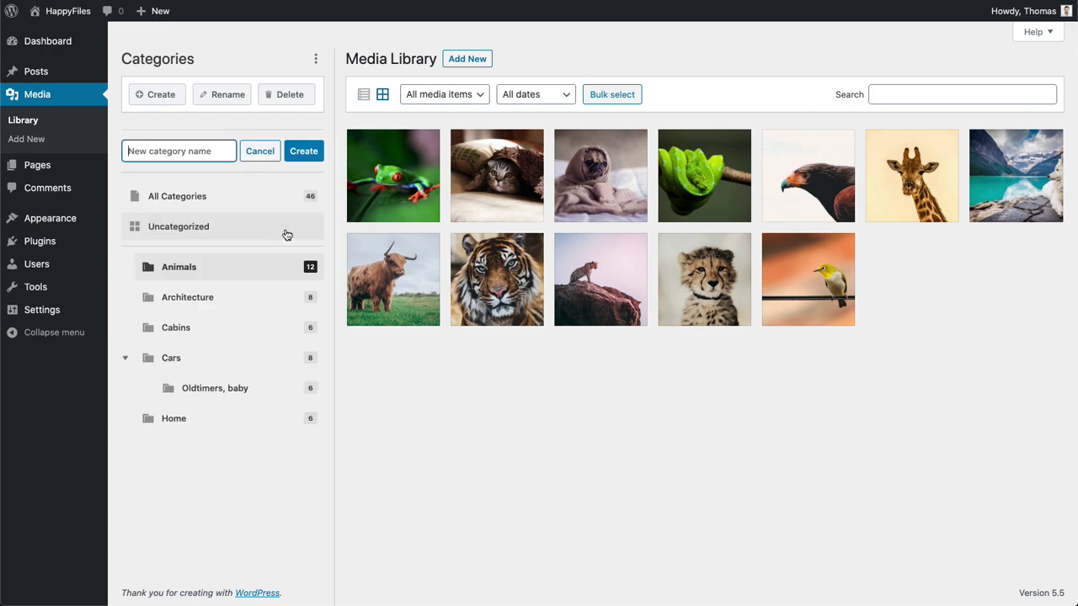
click(260, 152)
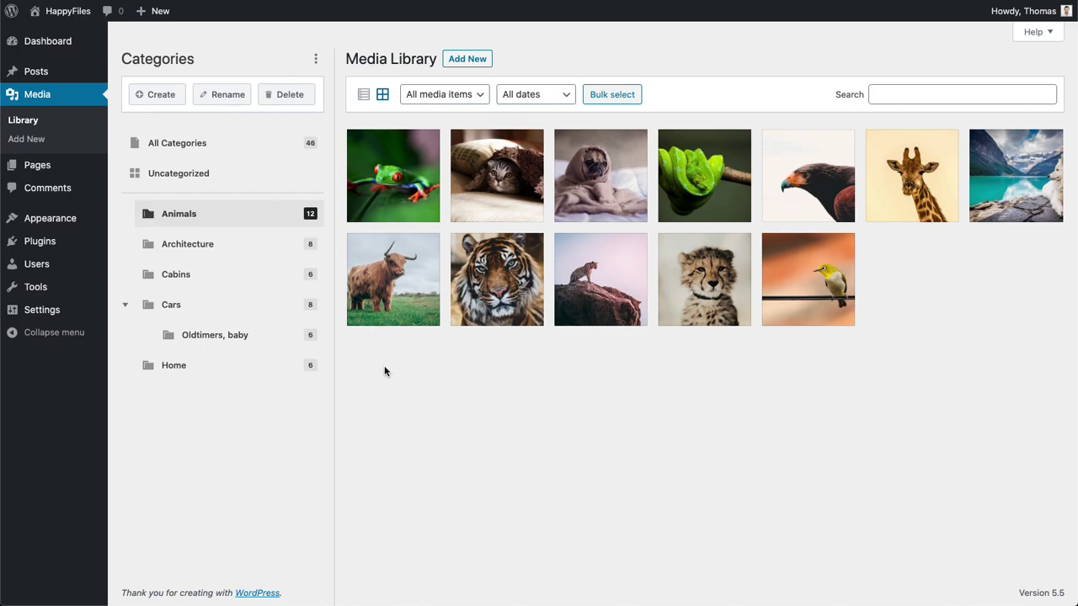
Step: Move the purple and white car photos from "Oldtimers, baby" to Uncategorized one by one, and open Uncategorized
click(269, 334)
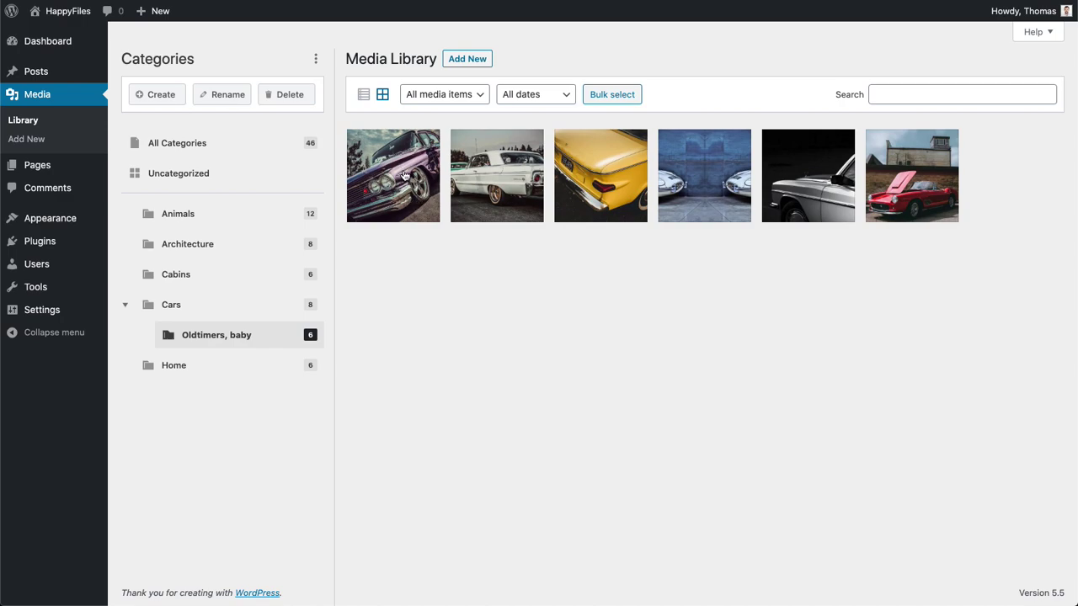
drag(404, 175, 267, 175)
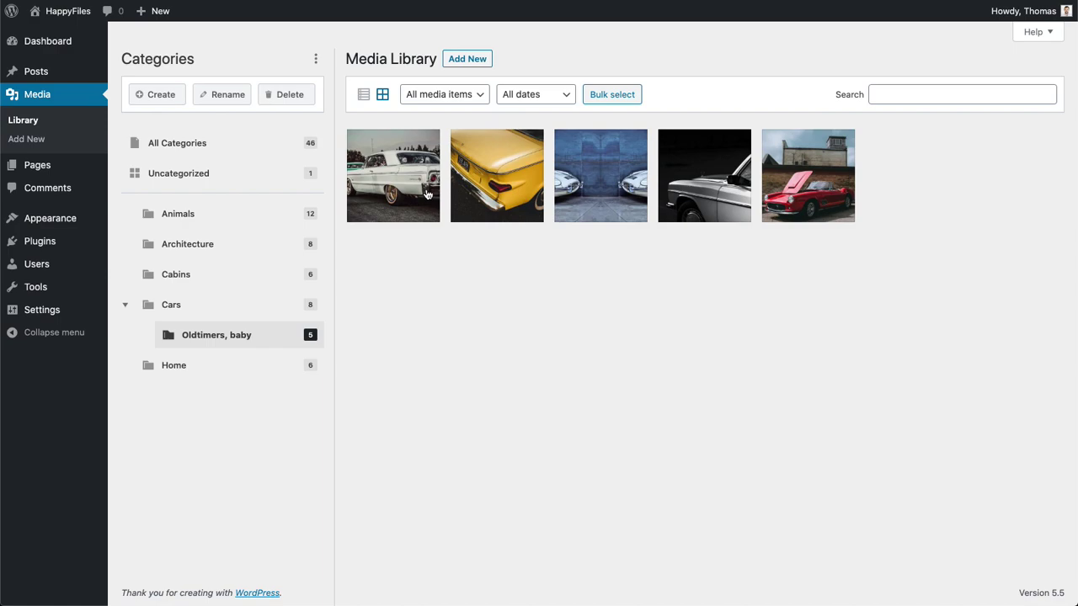
drag(427, 195, 277, 176)
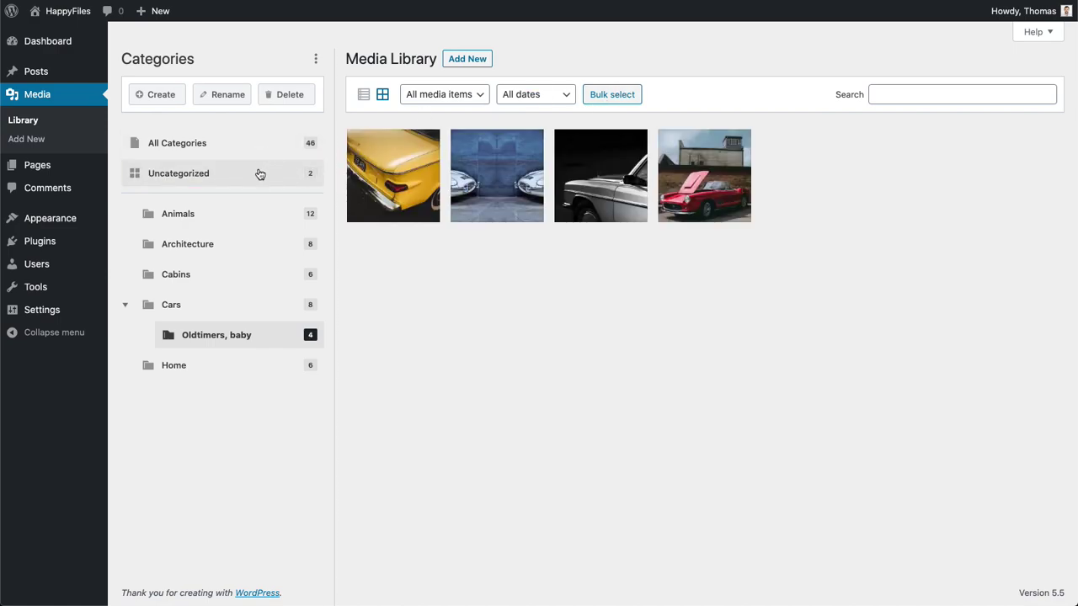
click(261, 175)
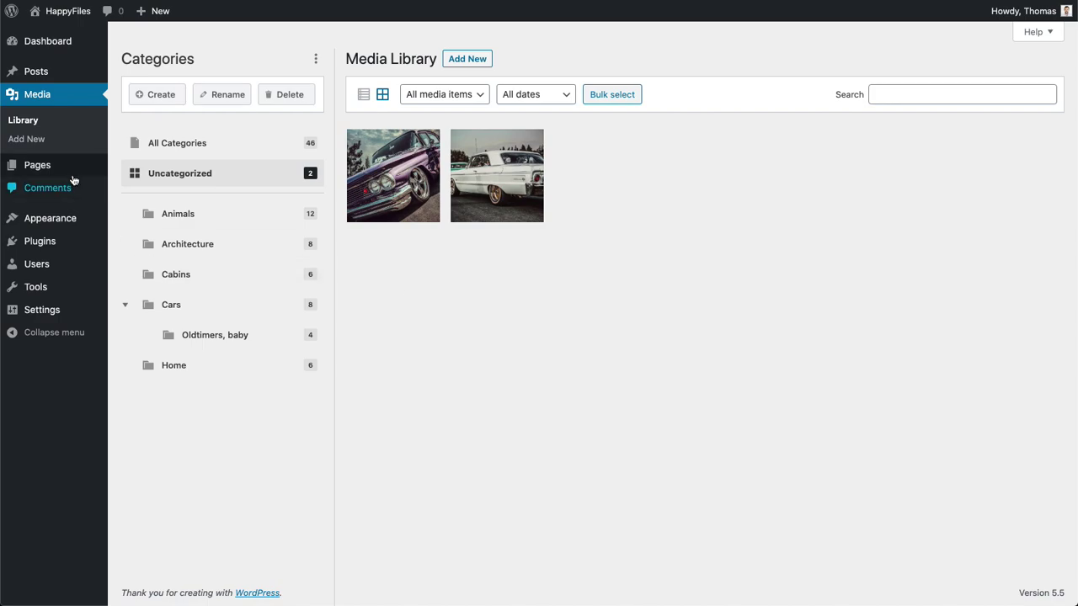
Step: Open the HappyFiles page for editing from the list of pages and dismiss the backup notice
click(37, 165)
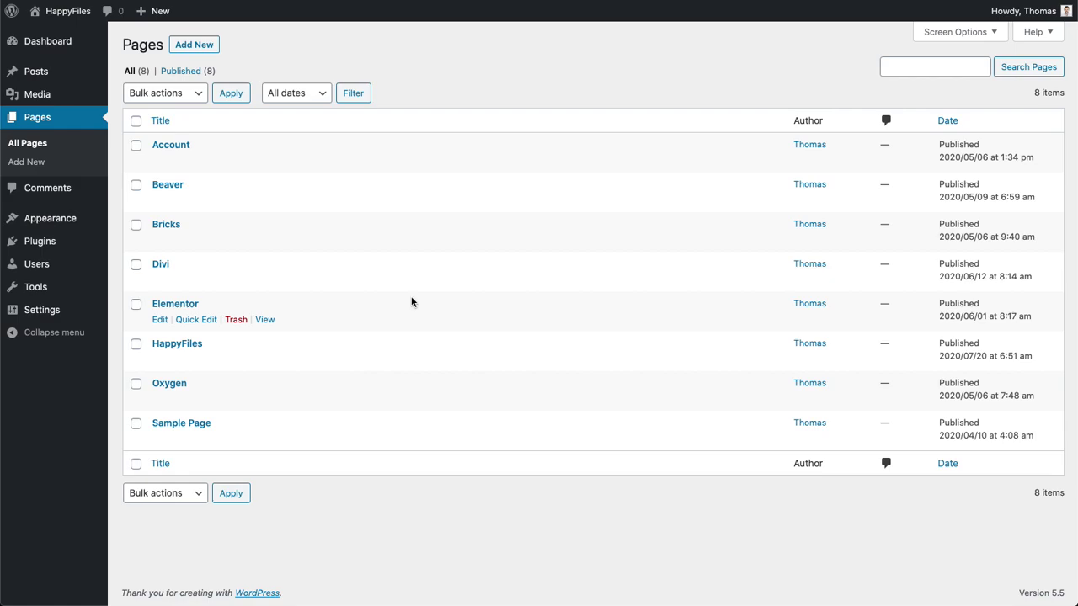
click(187, 346)
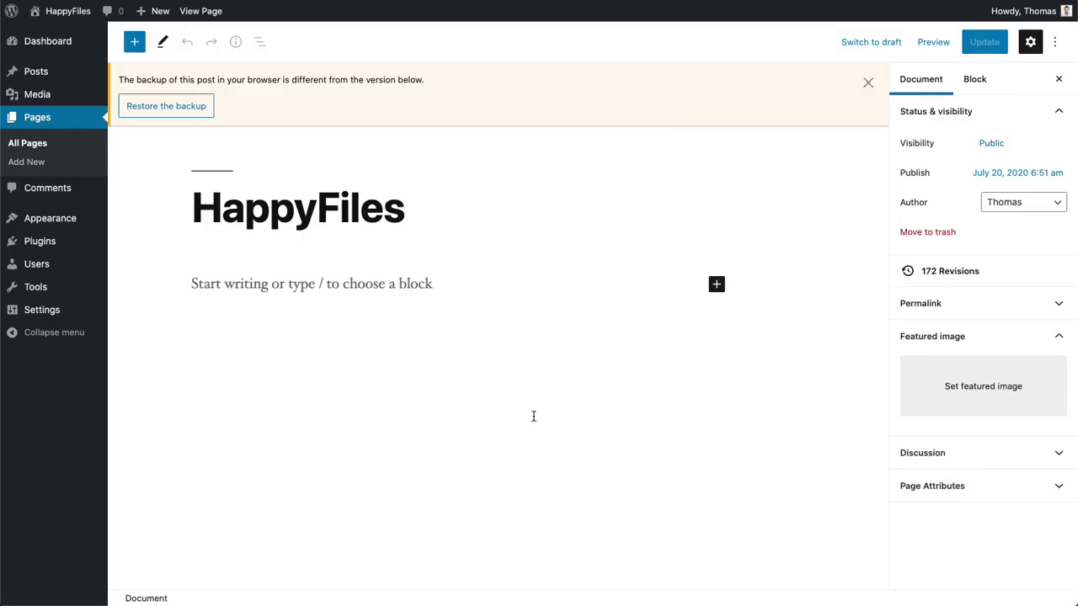
click(869, 81)
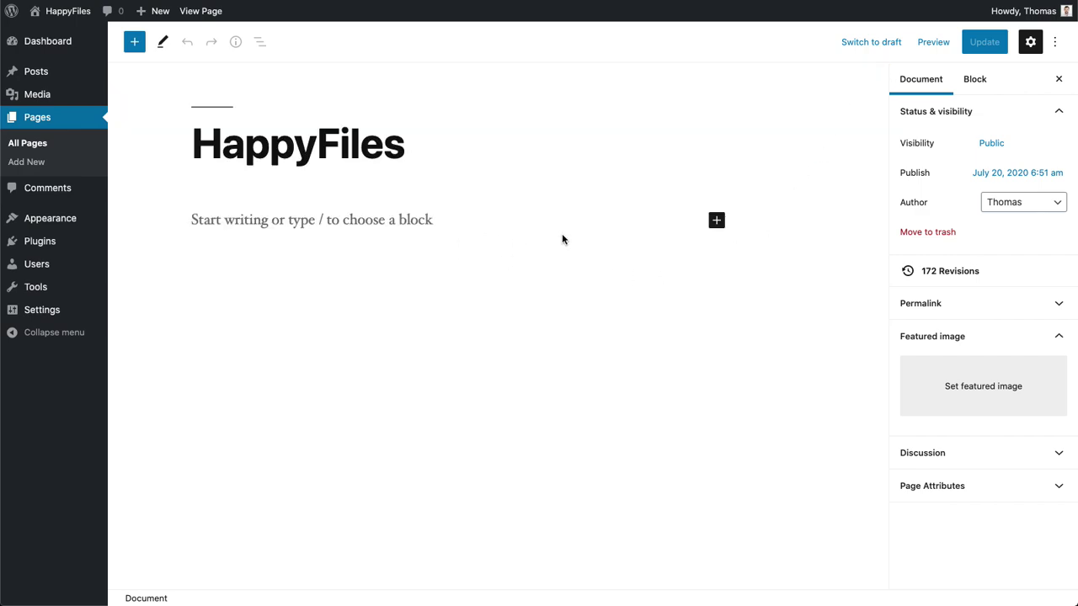
Step: Add an Image block to the page, open the media library for it, and start and cancel a new category
click(717, 221)
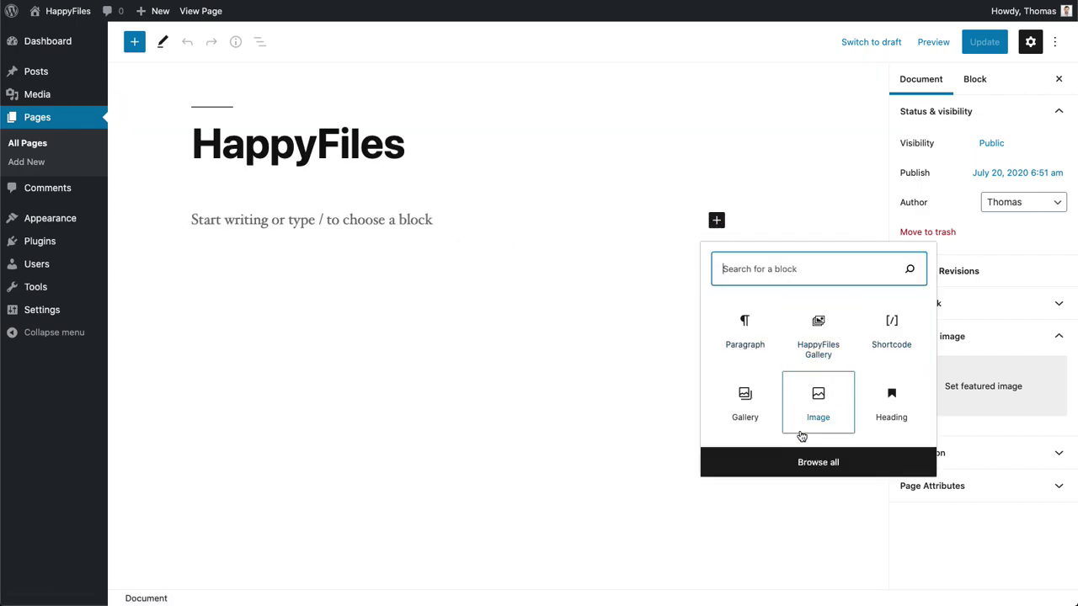
click(818, 402)
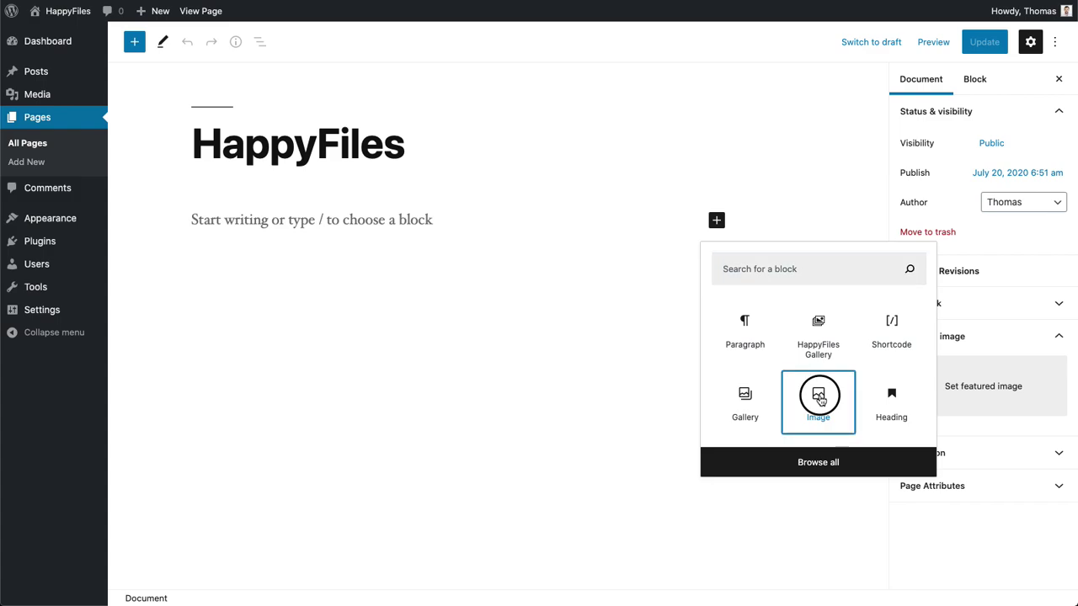
click(296, 303)
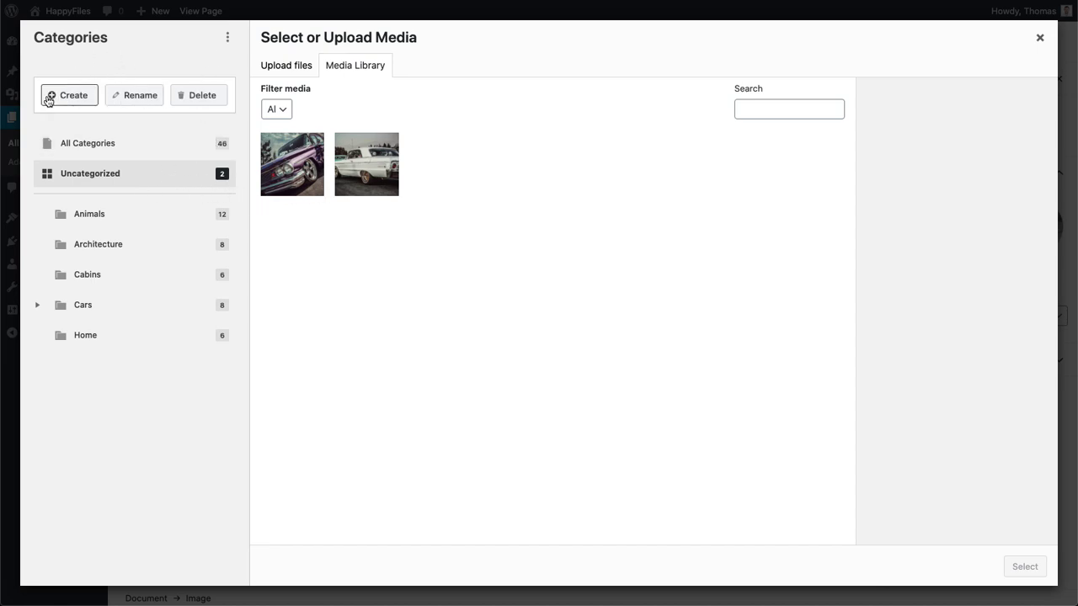
click(85, 96)
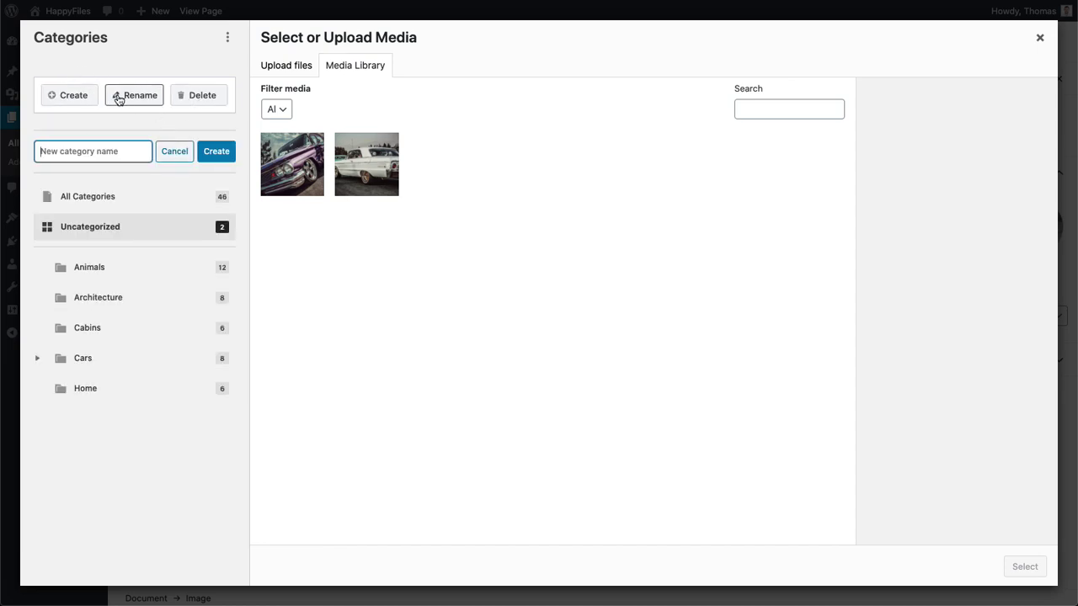
click(178, 154)
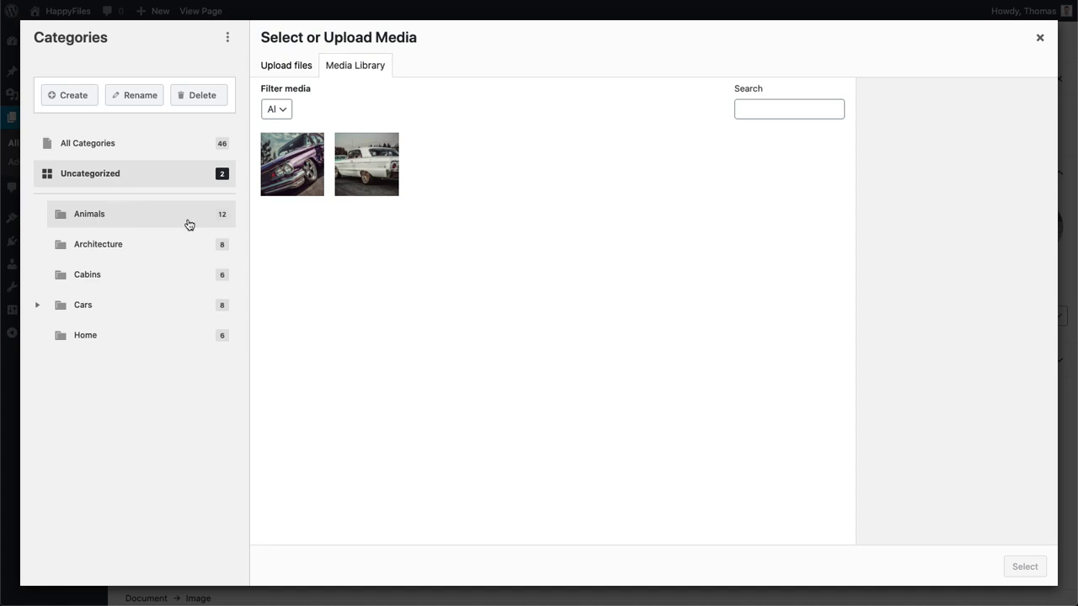
Step: Insert the photo of the cat under the blanket from the Animals category into the Image block
click(145, 215)
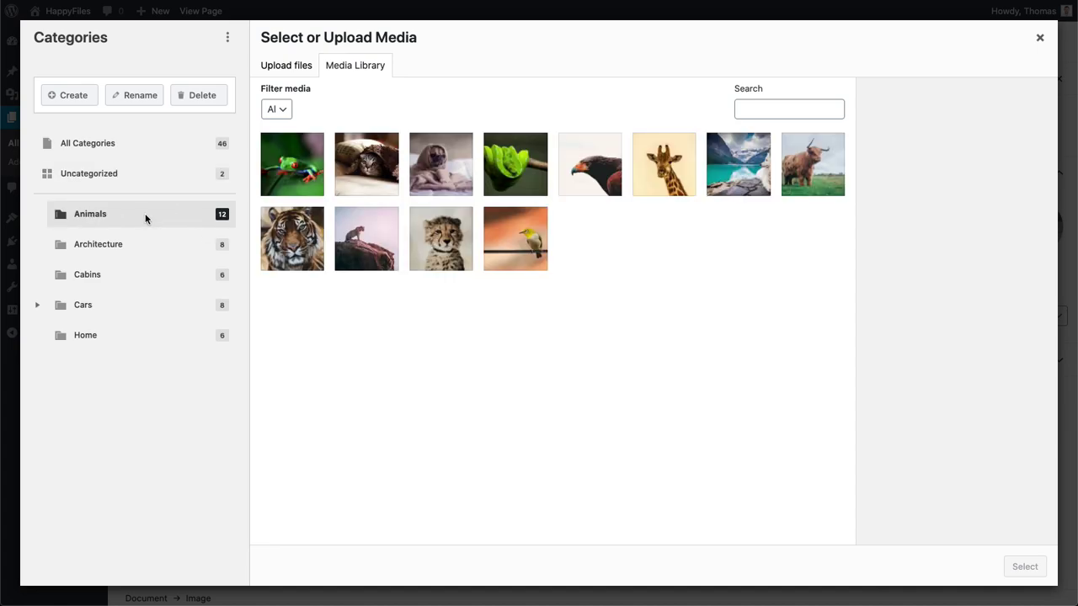
click(311, 173)
click(367, 165)
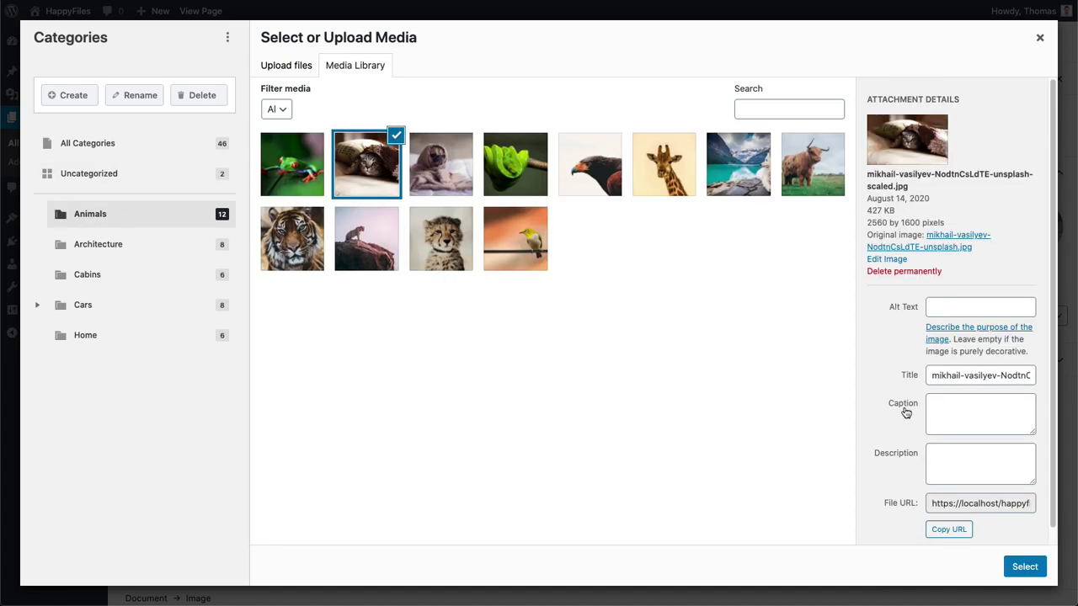
click(1025, 567)
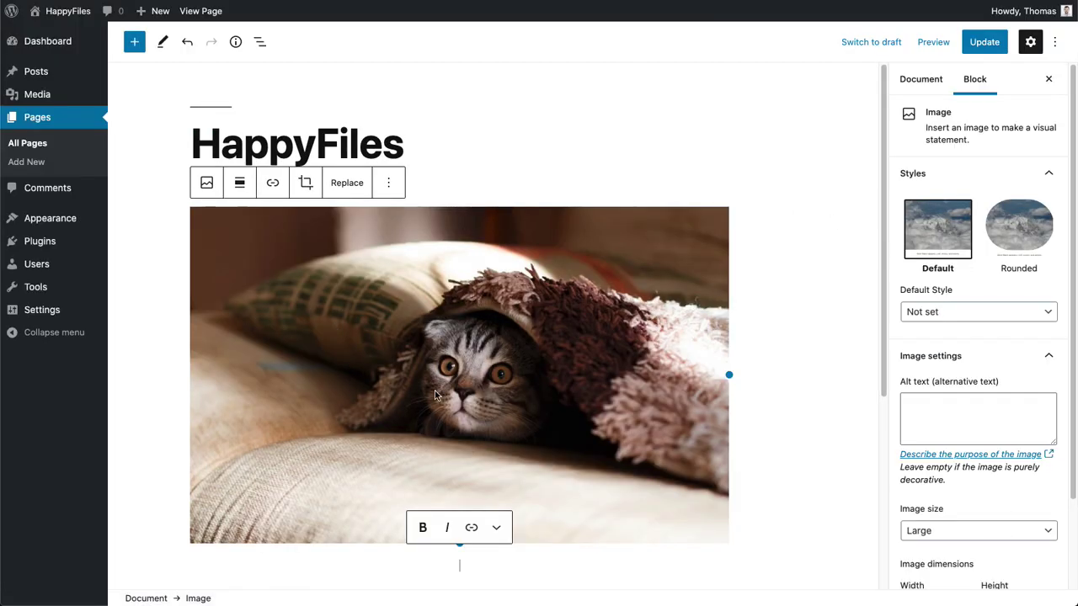
Step: Delete the cat image from the page and add a Shortcode block in its place
click(479, 346)
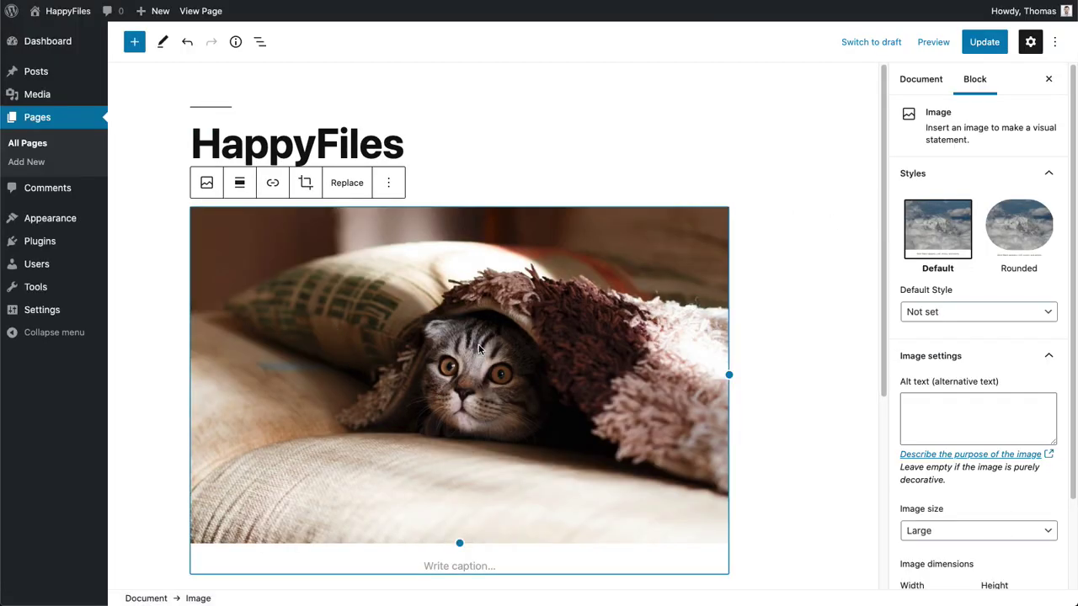
key(BackSpace)
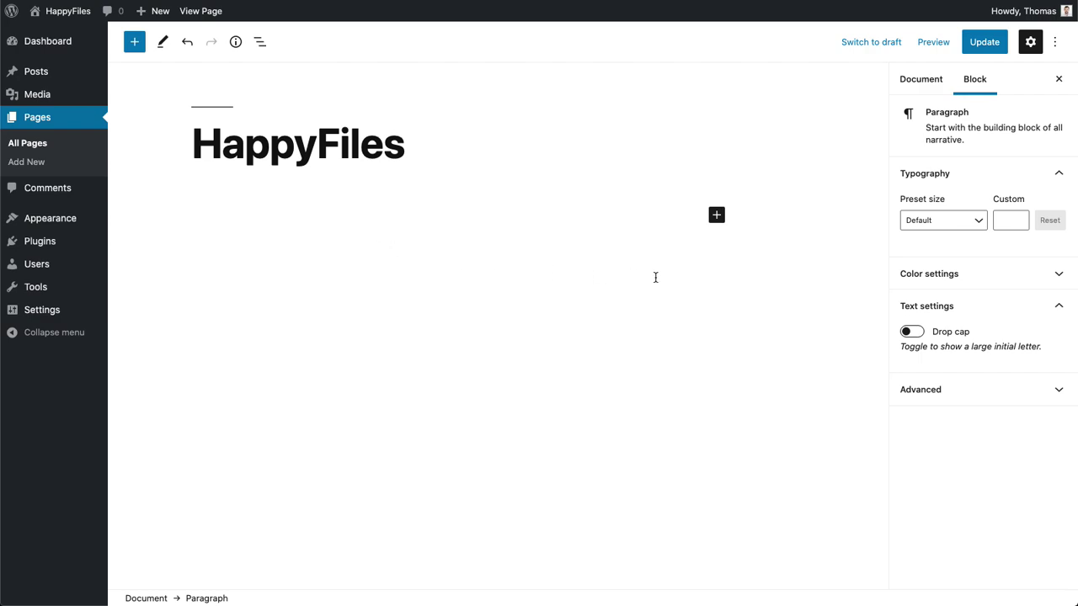
click(717, 217)
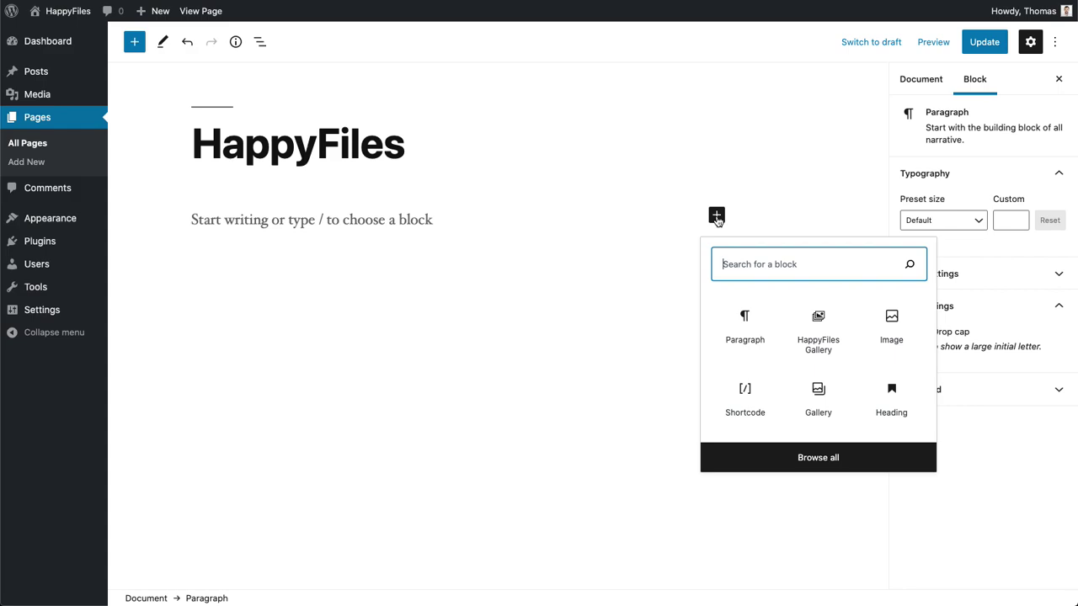
text(sho)
click(763, 318)
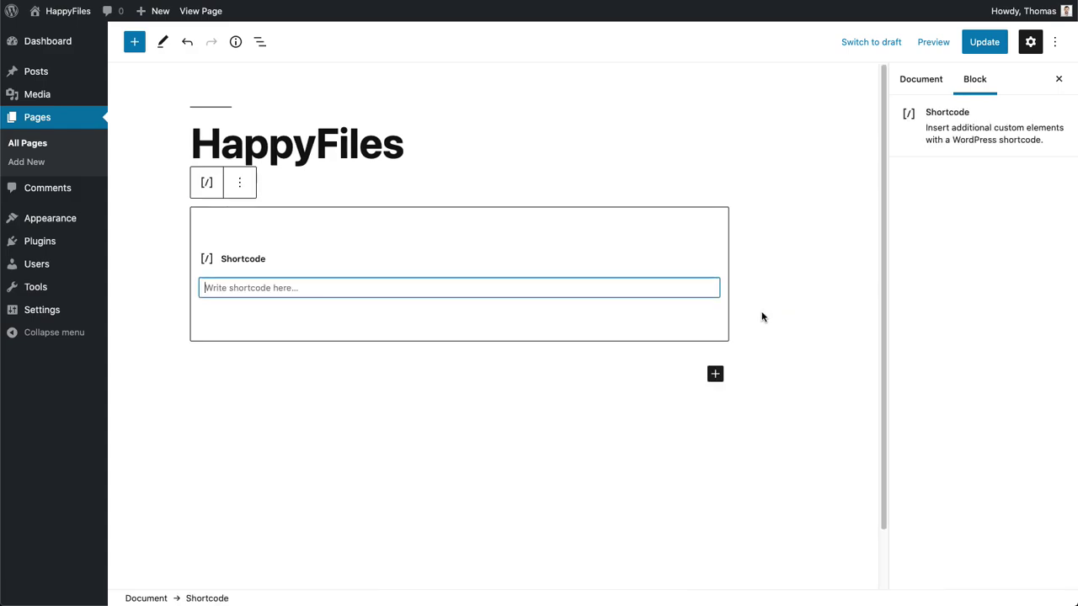
Step: Enter [happyfiles_gallery categories="Animals"] as the content of the Shortcode block
click(312, 284)
text([happy)
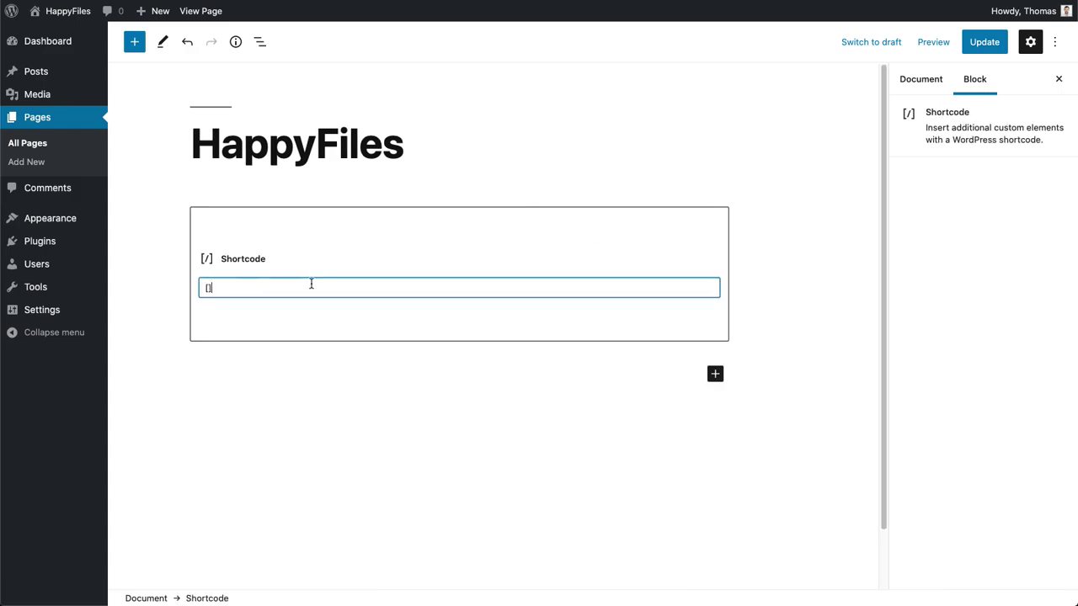
text(files_gallery categories="")
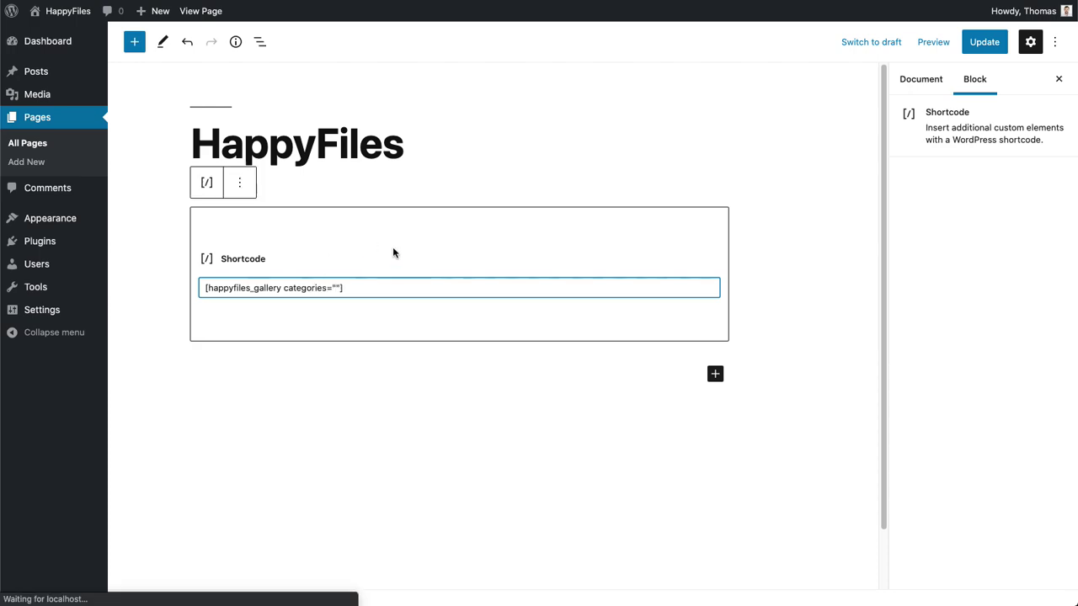
click(58, 96)
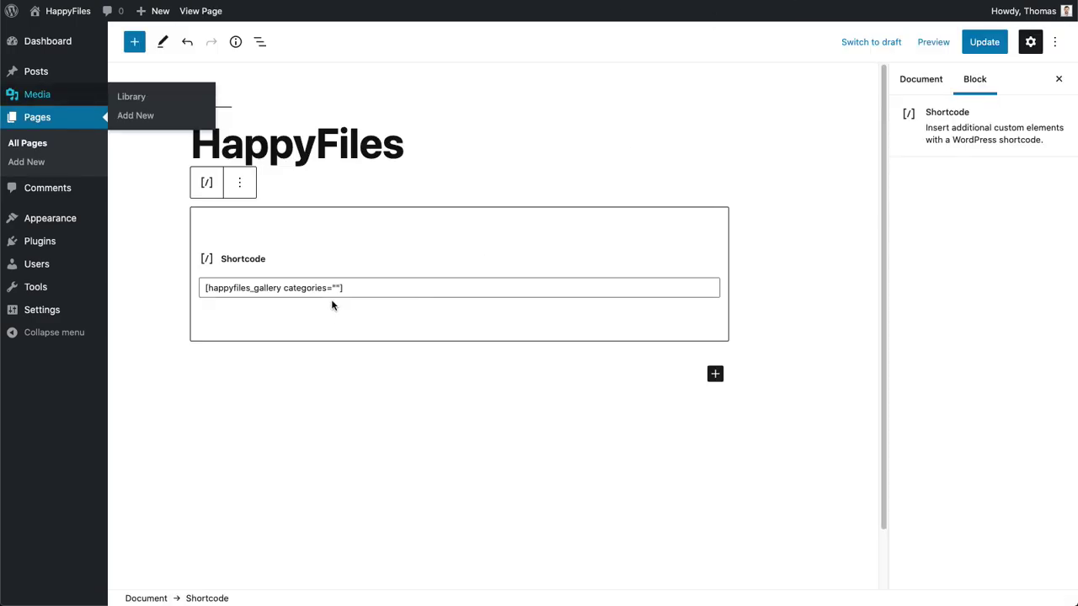
click(337, 288)
text(Anima)
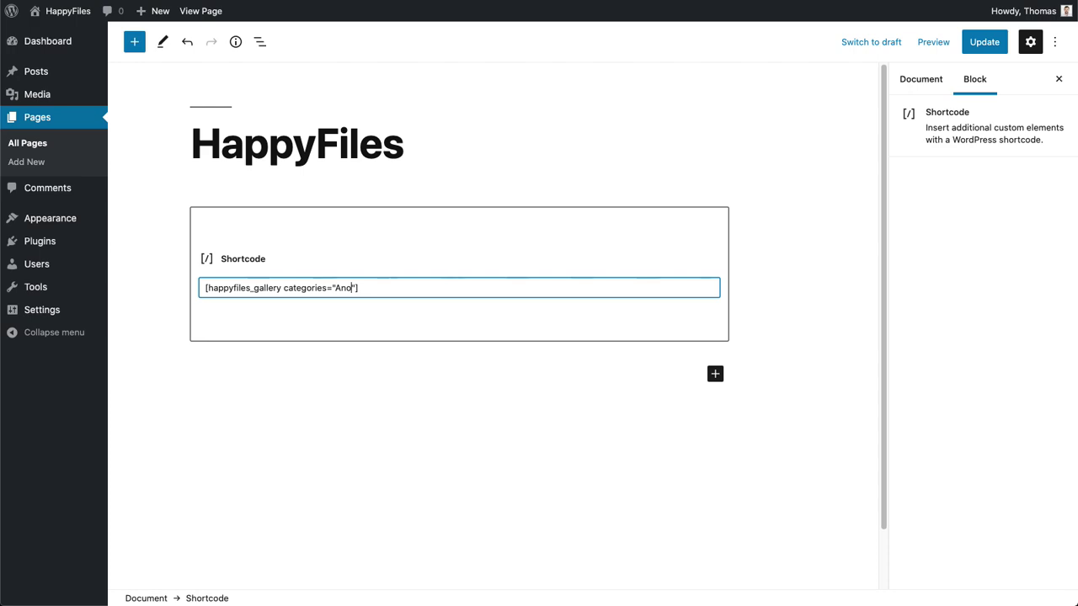
text(ls)
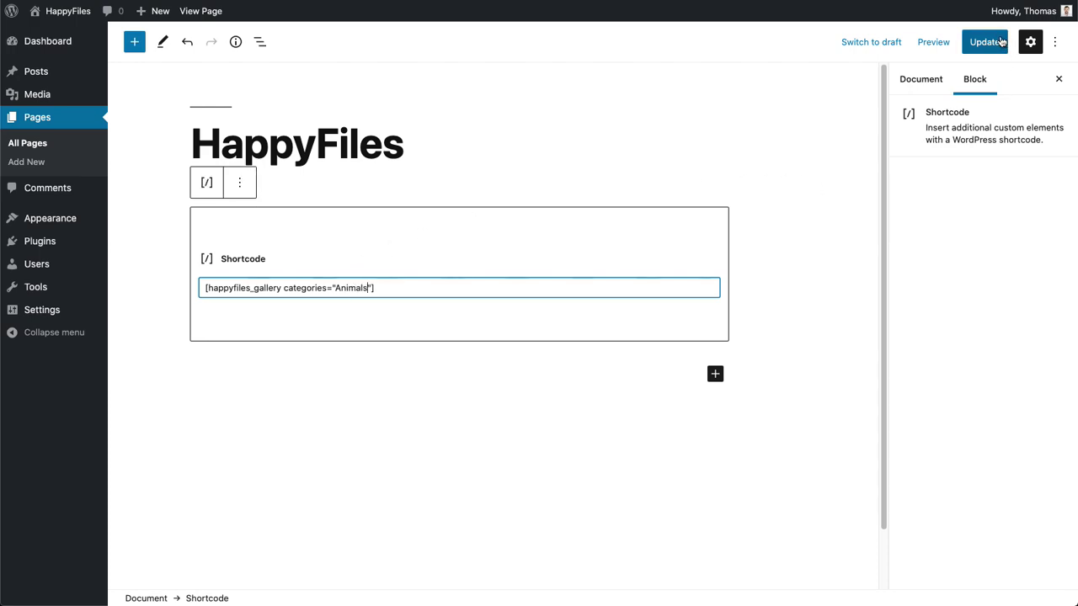
Step: Update the page, preview it in a new tab and look through the Animals gallery
click(1000, 42)
click(934, 42)
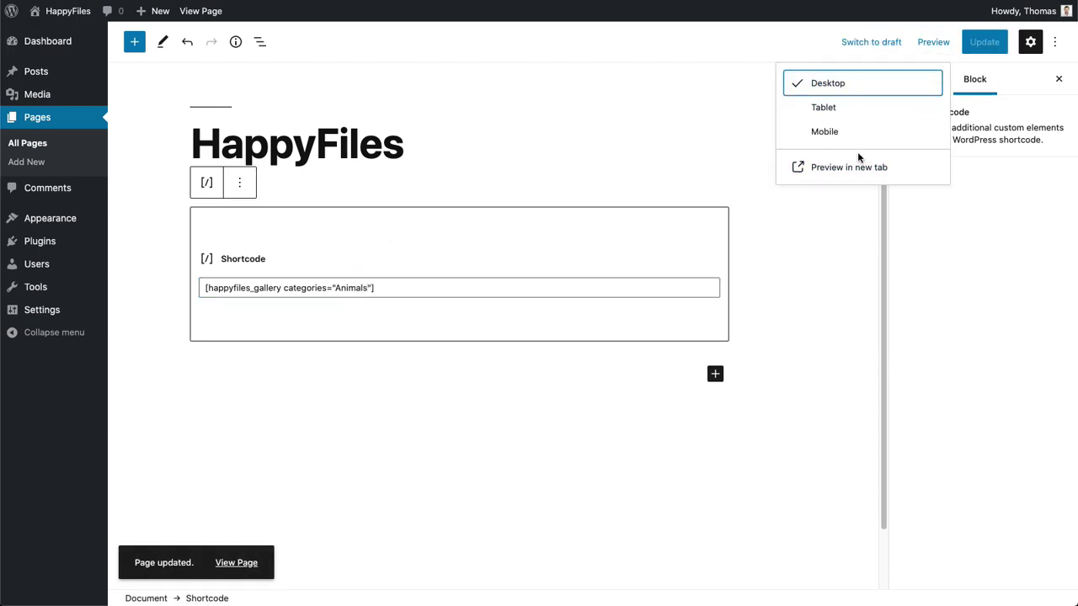
click(838, 169)
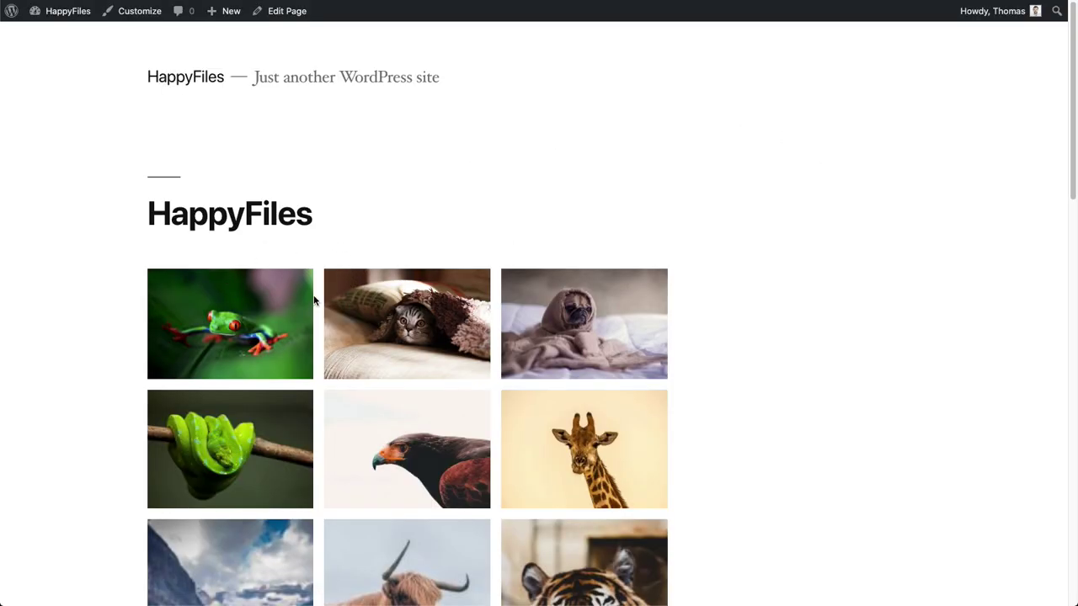
scroll(314, 300, down, 3)
scroll(314, 300, up, 3)
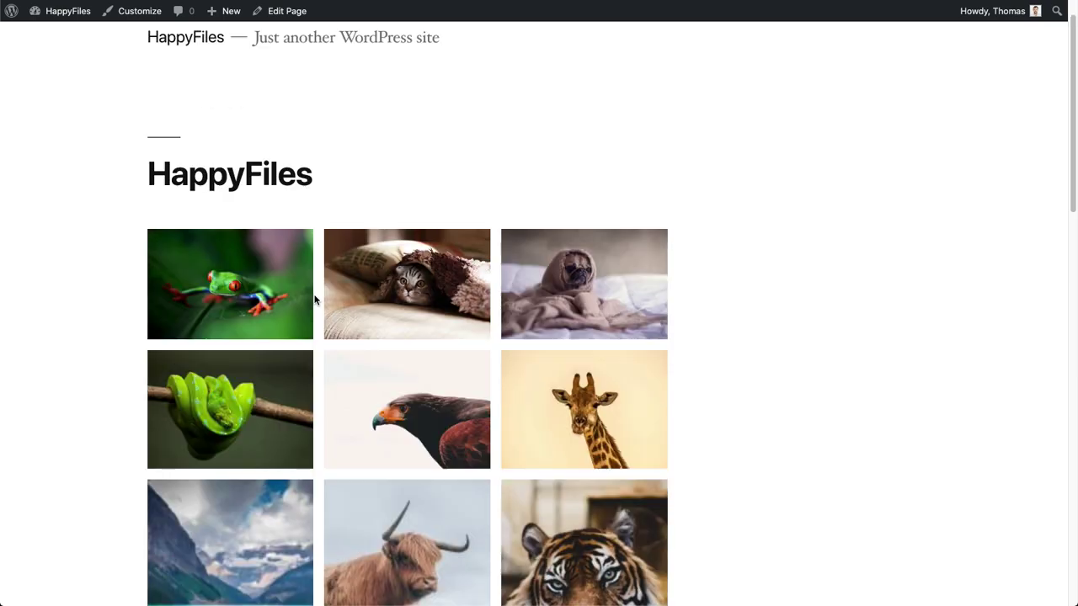
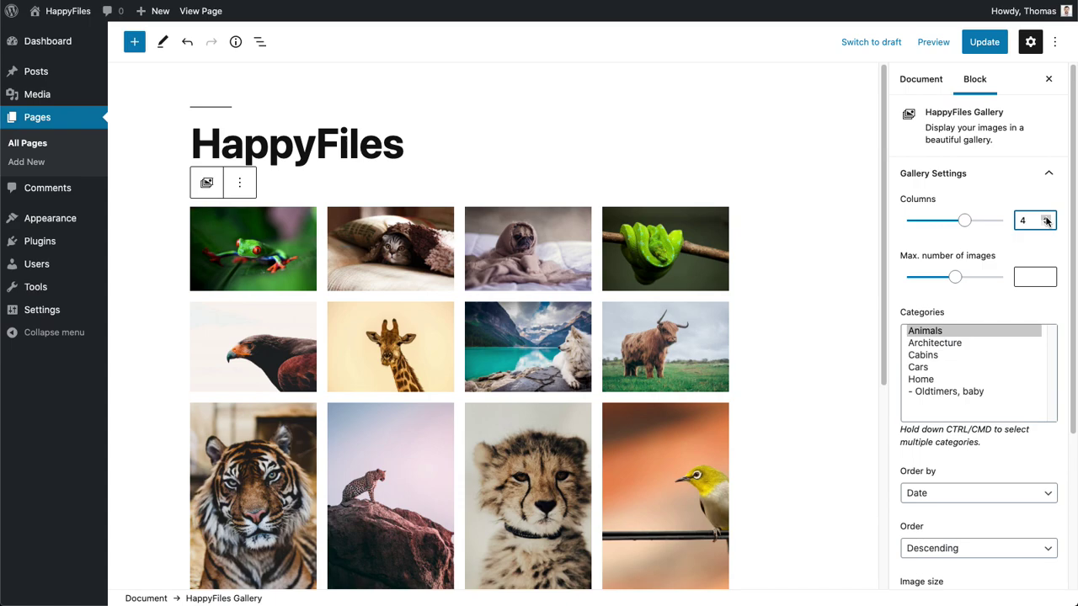
Step: Try limiting the HappyFiles Gallery to a maximum of 4 images, and clear the limit again
click(1024, 278)
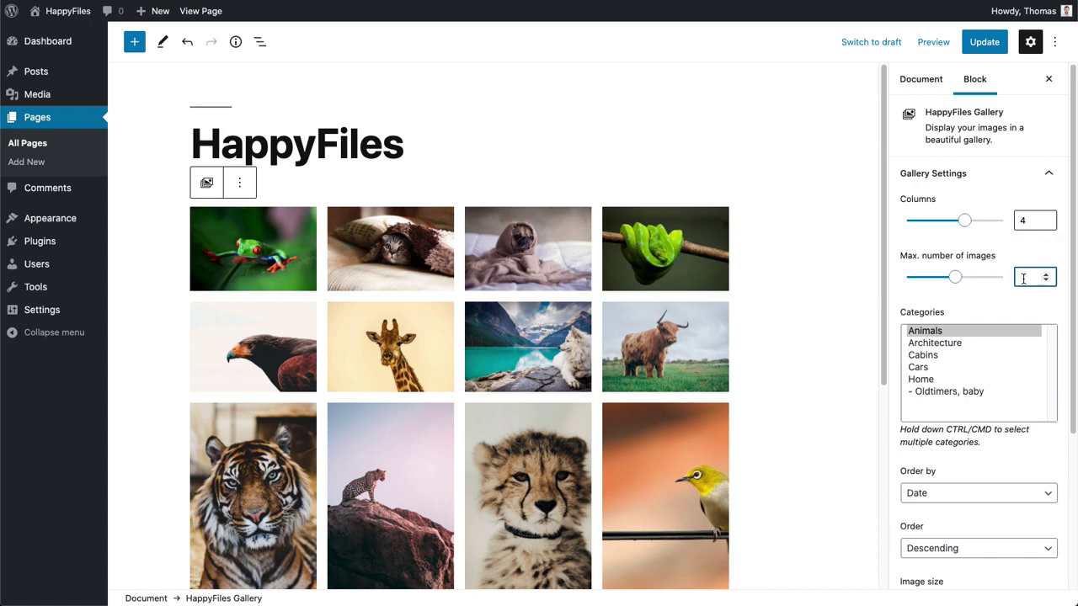
text(4)
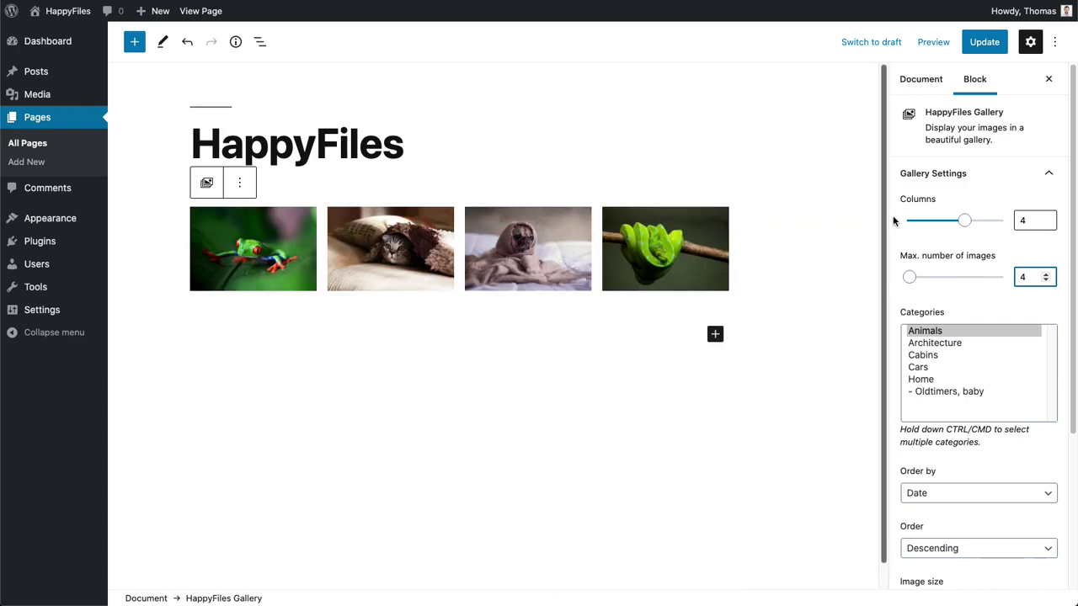
key(BackSpace)
text(12)
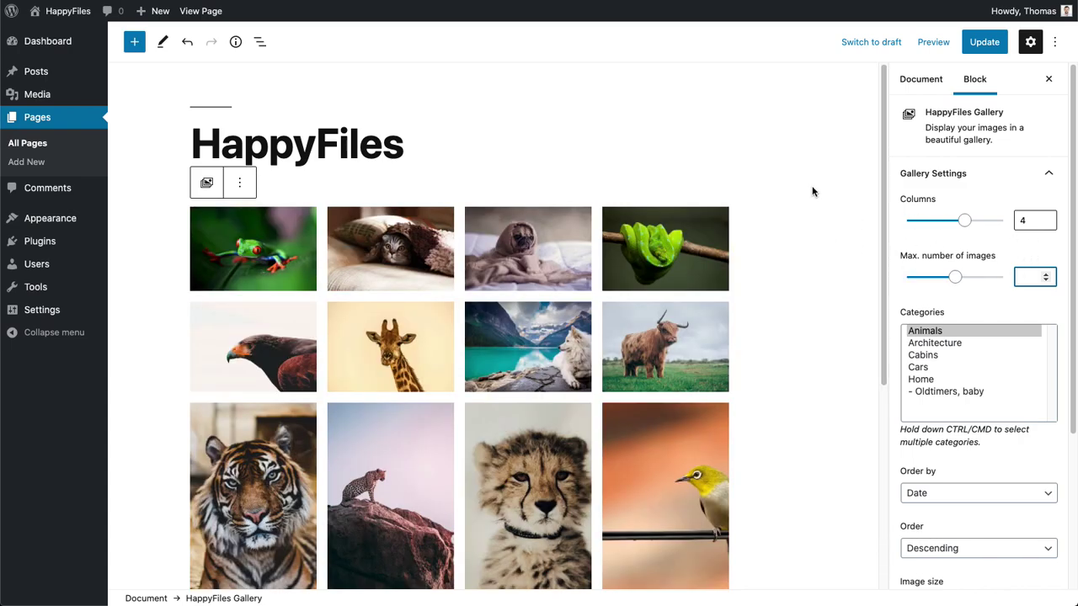
scroll(446, 396, down, 4)
scroll(495, 343, up, 4)
Step: Add the Cabins category to the gallery alongside Animals and look through the combined images
scroll(941, 369, down, 1)
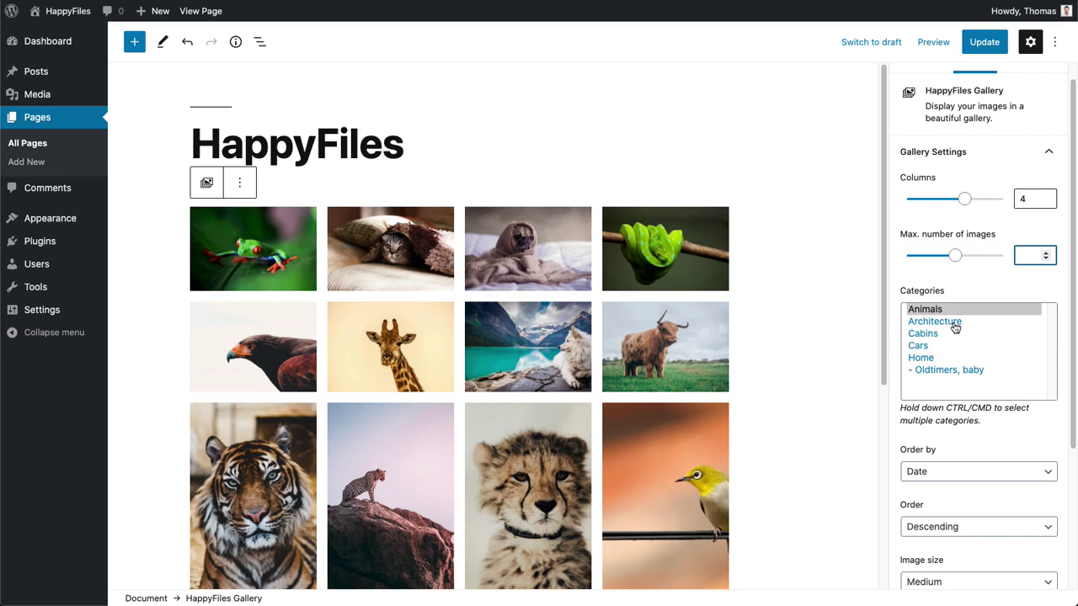
ctrl+click(934, 335)
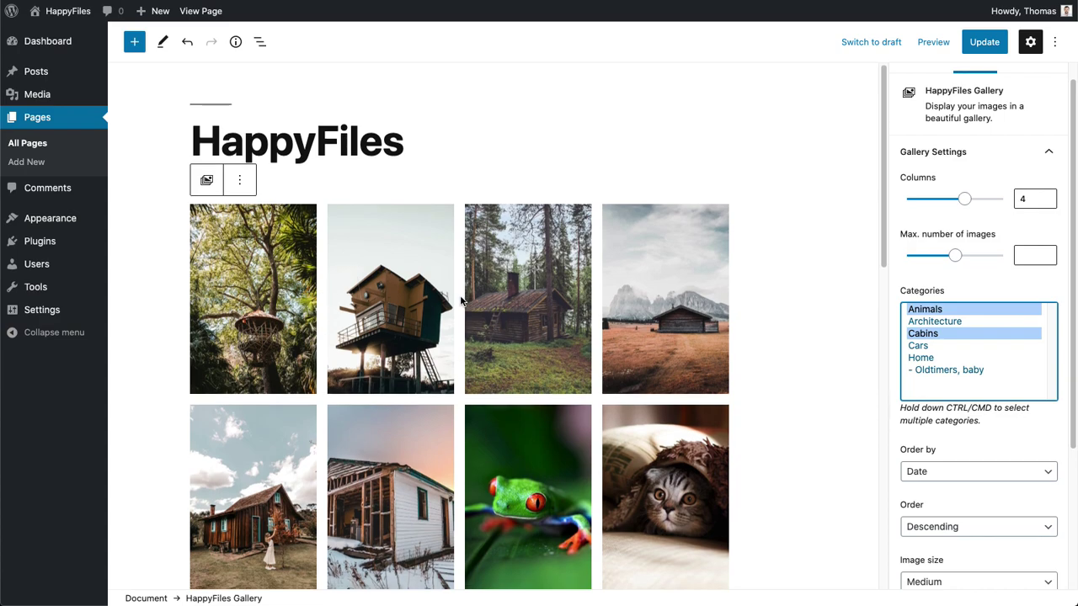
scroll(465, 302, down, 5)
scroll(573, 278, up, 5)
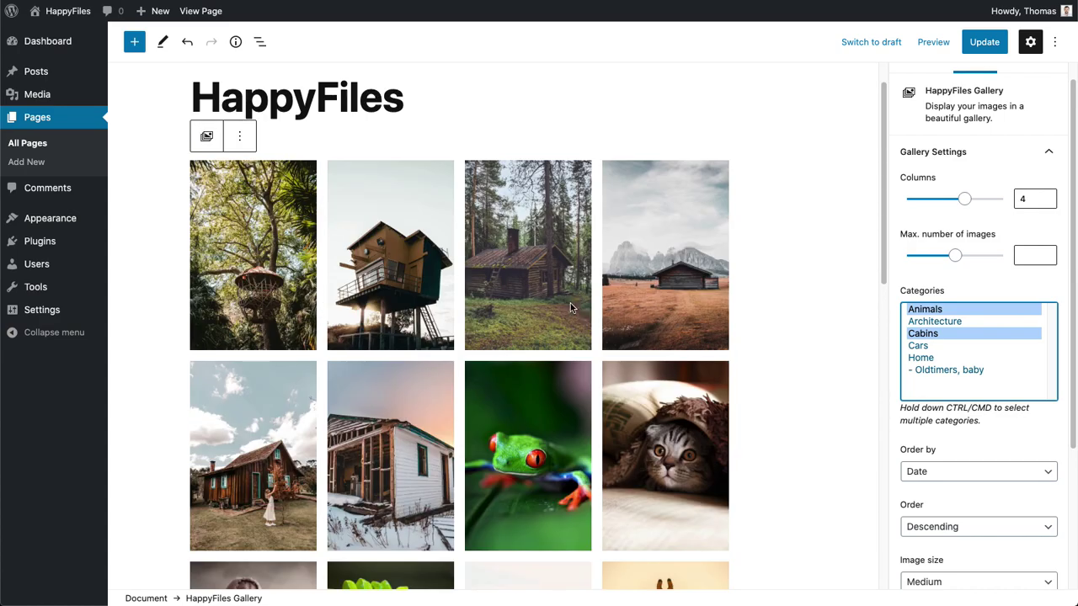
Step: Set the gallery to order its images by Random and use the Large image size
scroll(959, 401, down, 3)
click(961, 323)
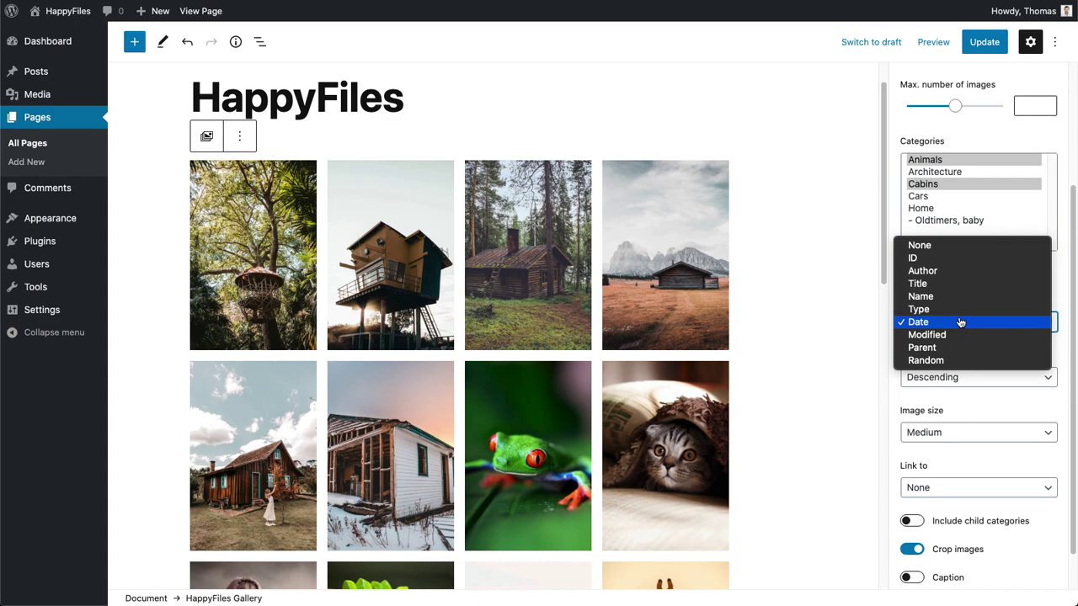
click(992, 361)
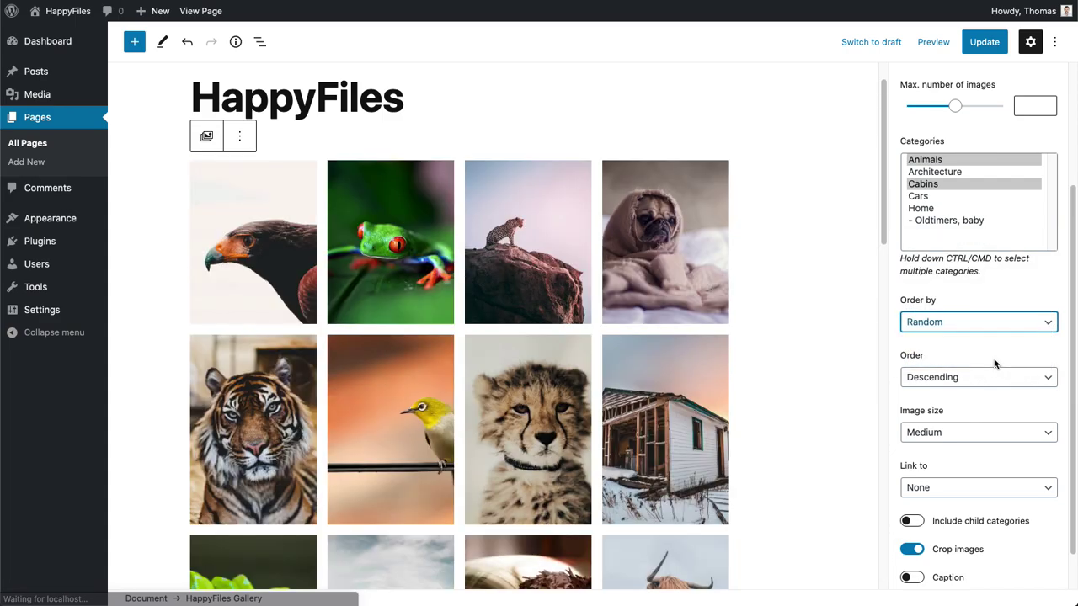
scroll(969, 359, down, 1)
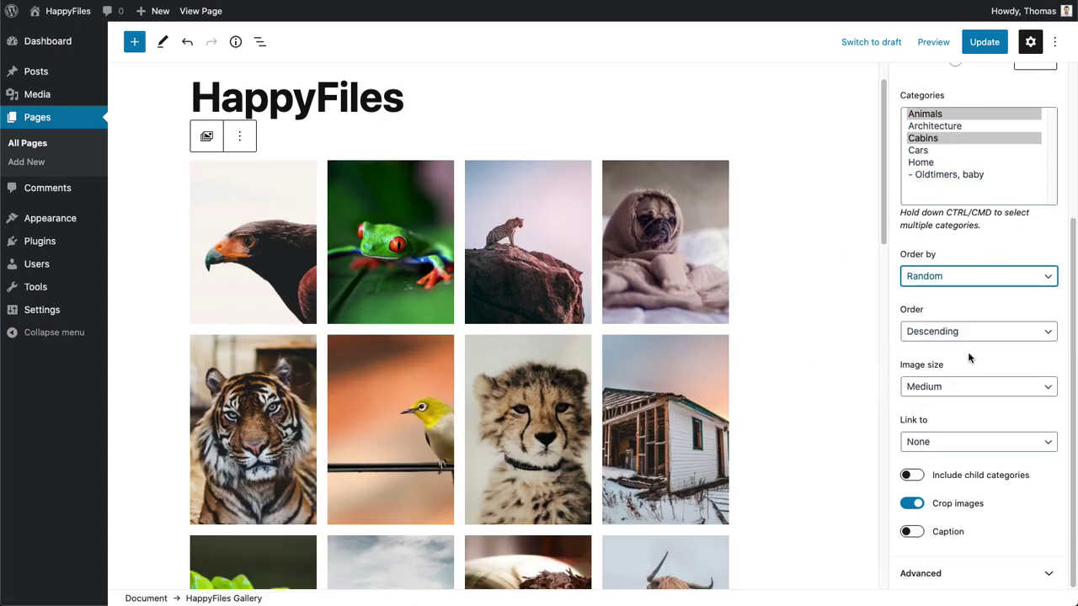
click(960, 385)
click(945, 399)
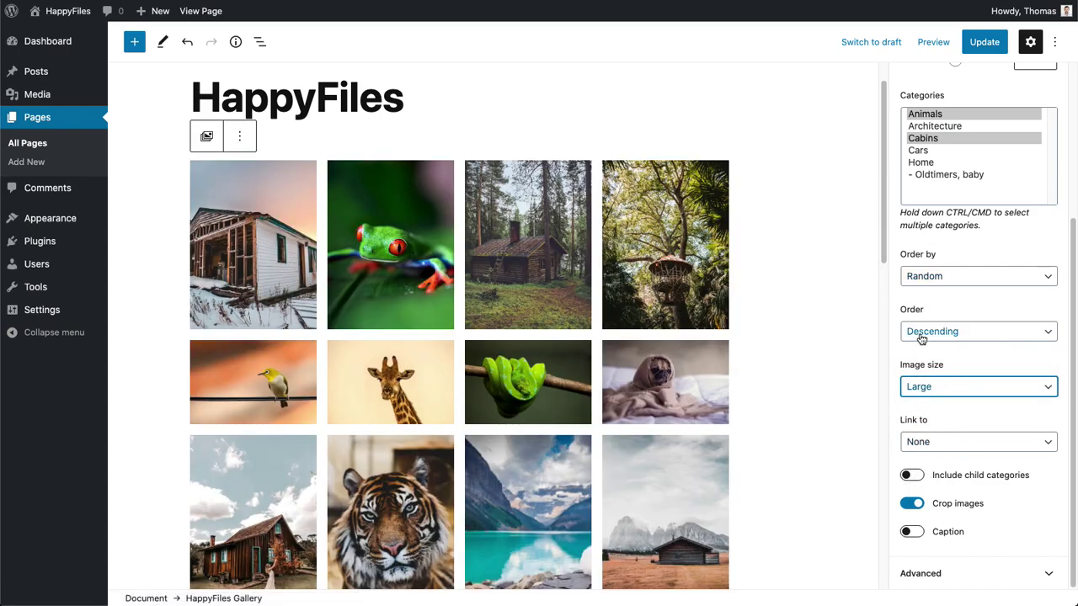
Step: Select Cars as the only category displayed in the gallery
click(940, 154)
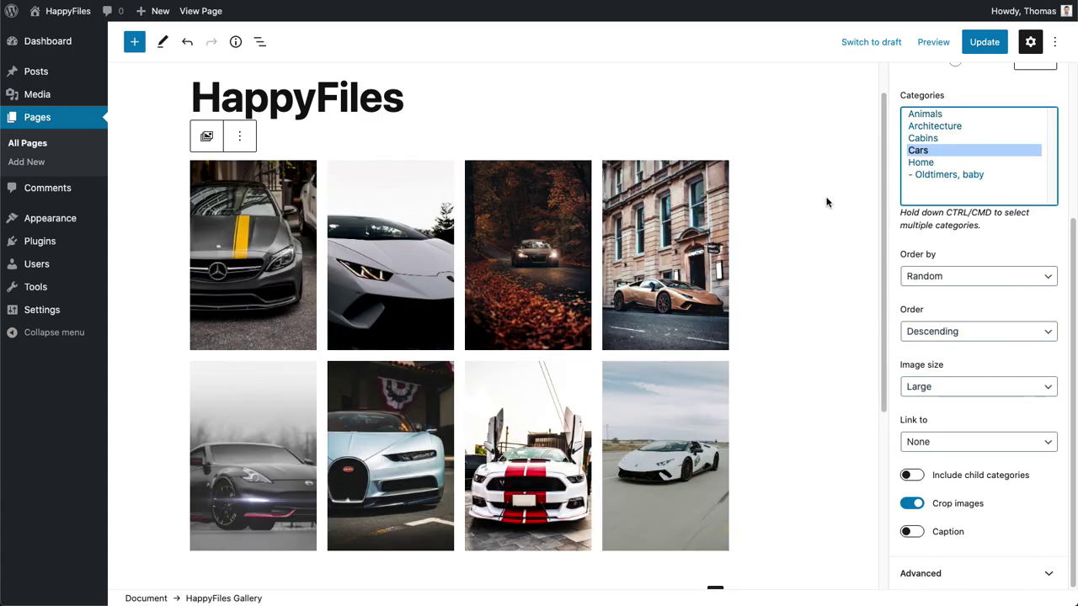
Step: Include child categories in the Cars gallery and look through the resulting images
scroll(587, 349, down, 1)
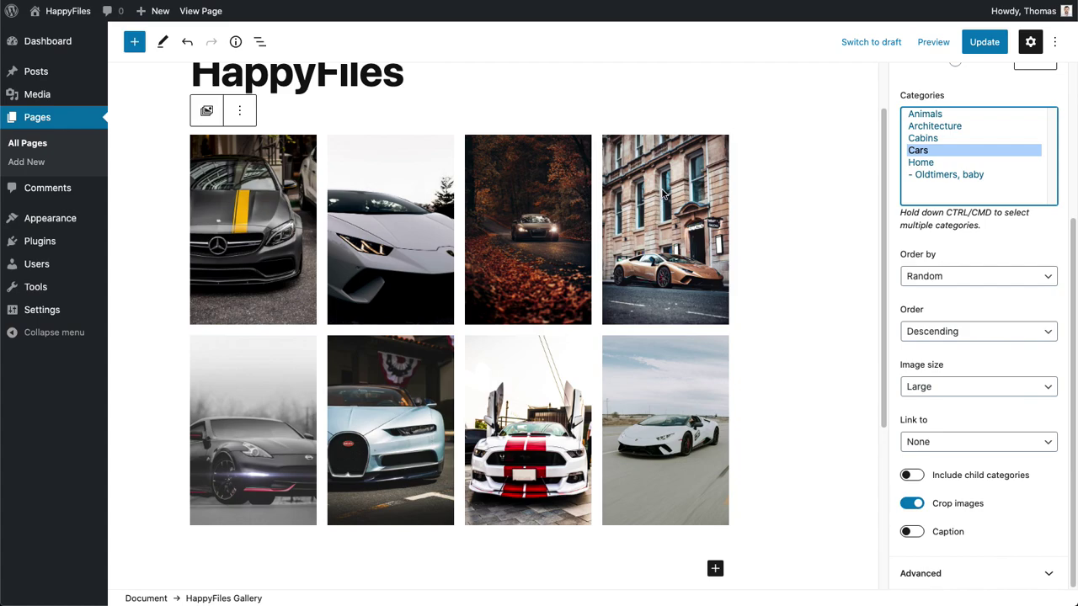
click(917, 476)
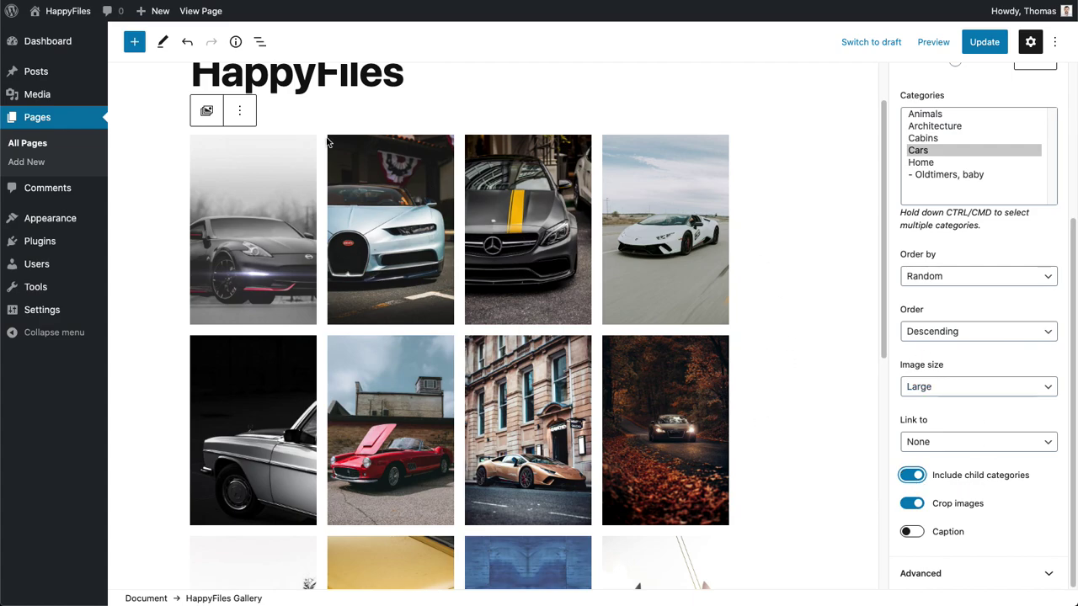
scroll(437, 340, down, 5)
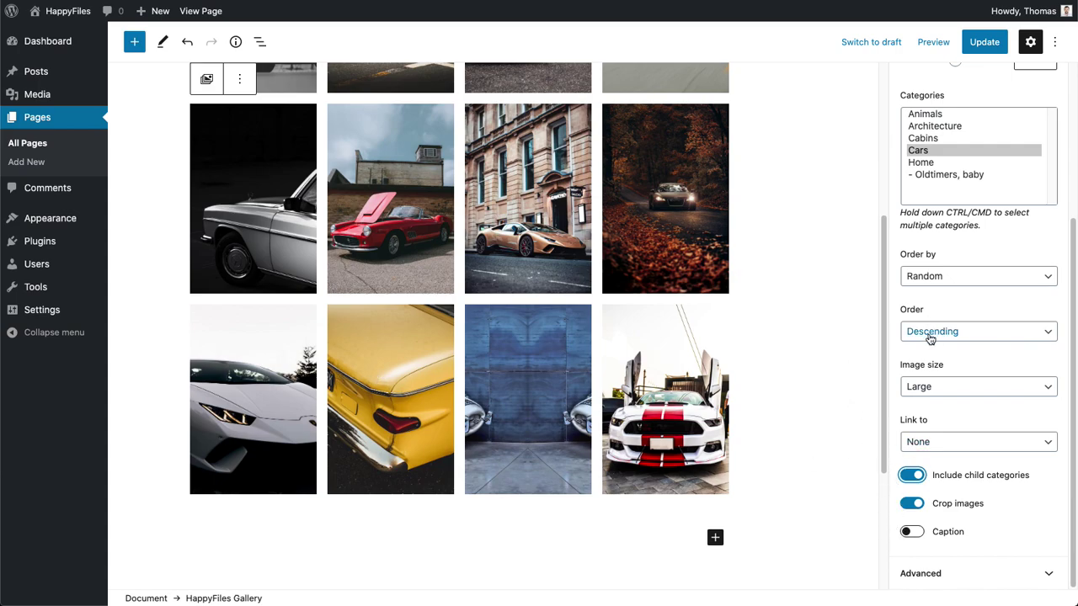
Step: Switch the gallery to the Cabins category and show image captions
click(931, 137)
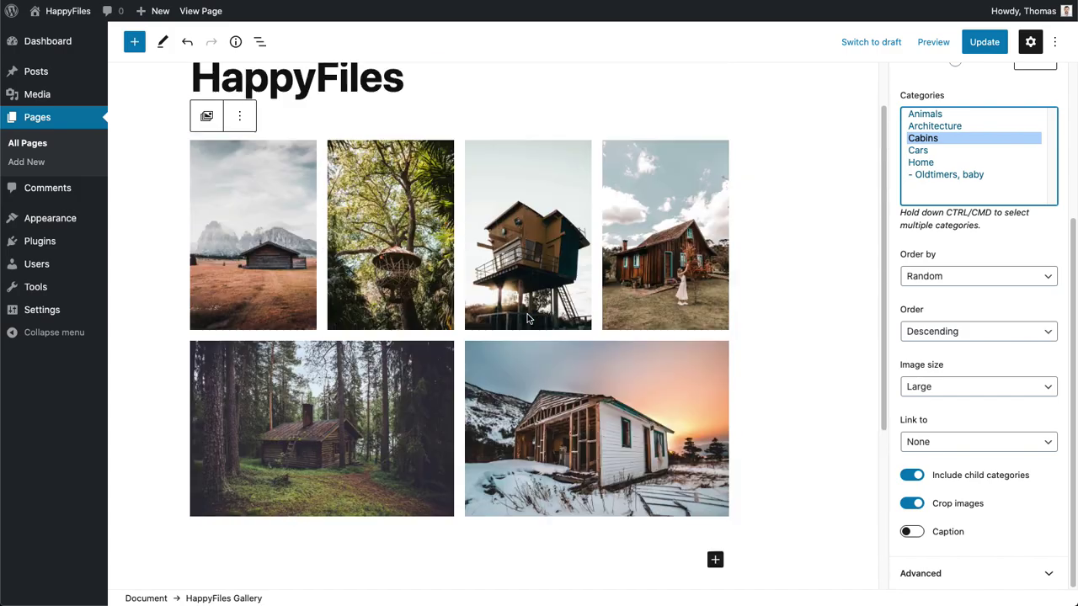
click(914, 534)
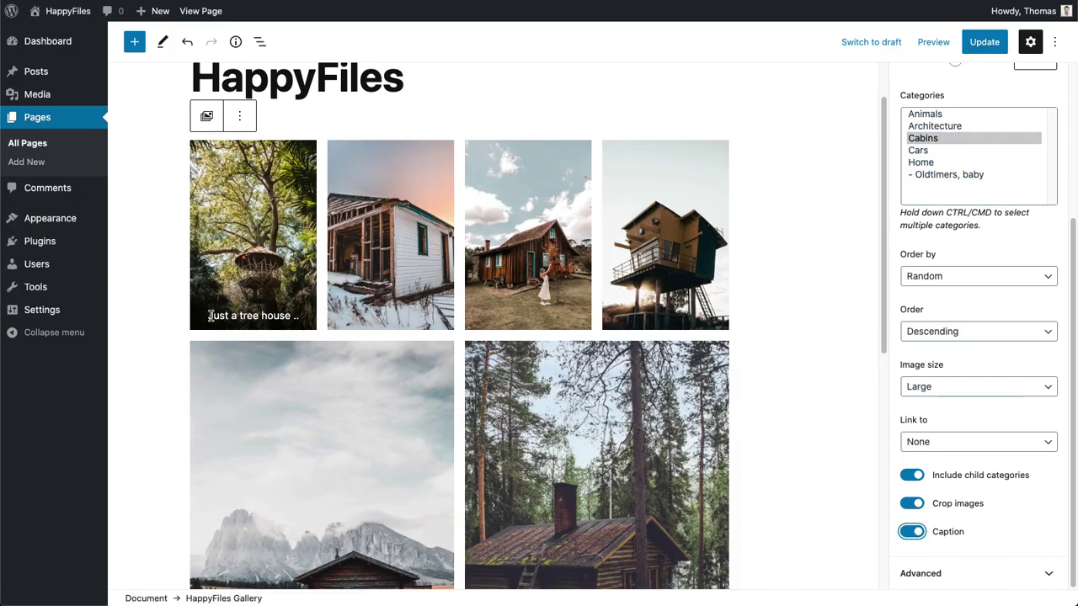
drag(211, 316, 299, 316)
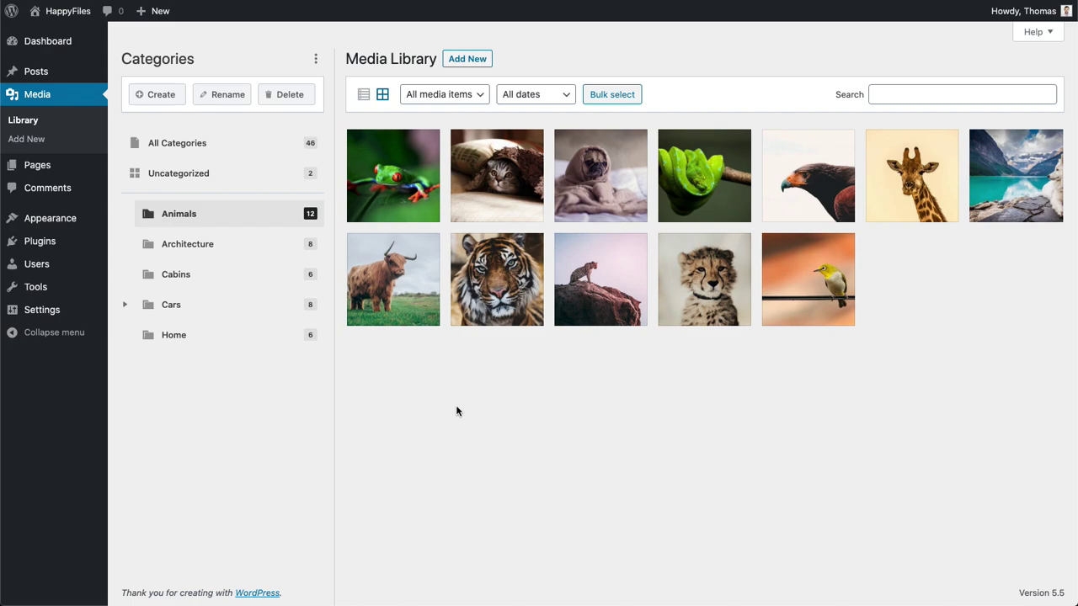
Step: Open the HappyFiles settings and examine the One Click Updates and Post Types options
mouse_move(59, 311)
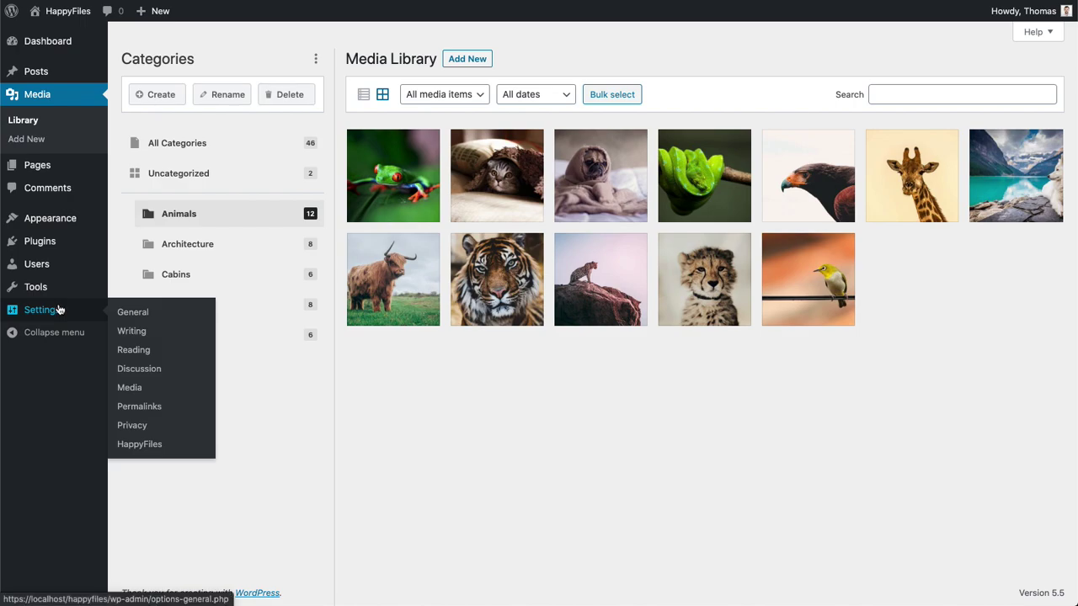
click(157, 446)
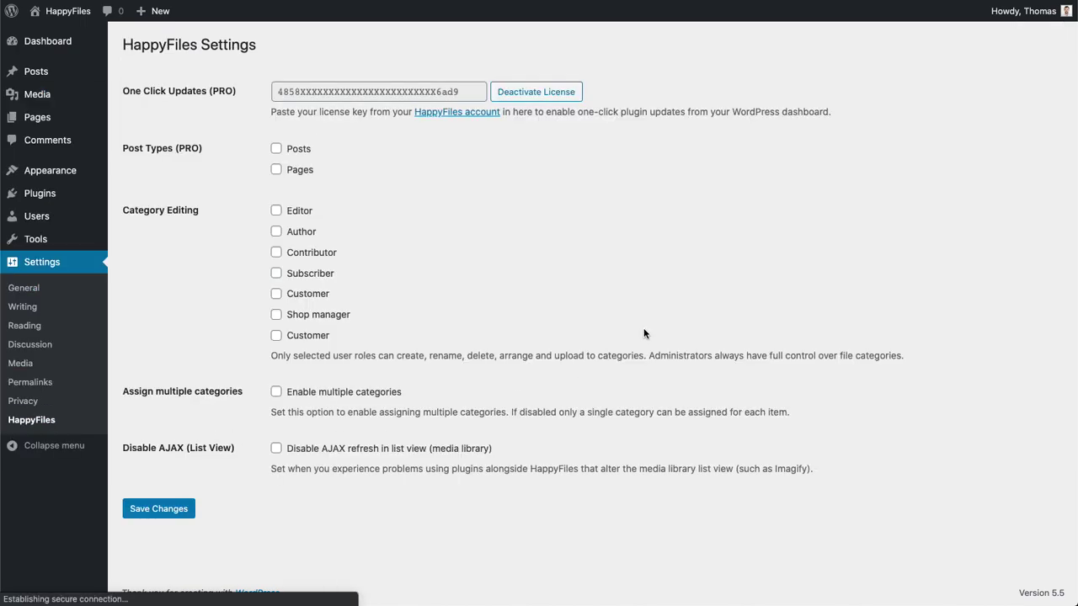
click(215, 115)
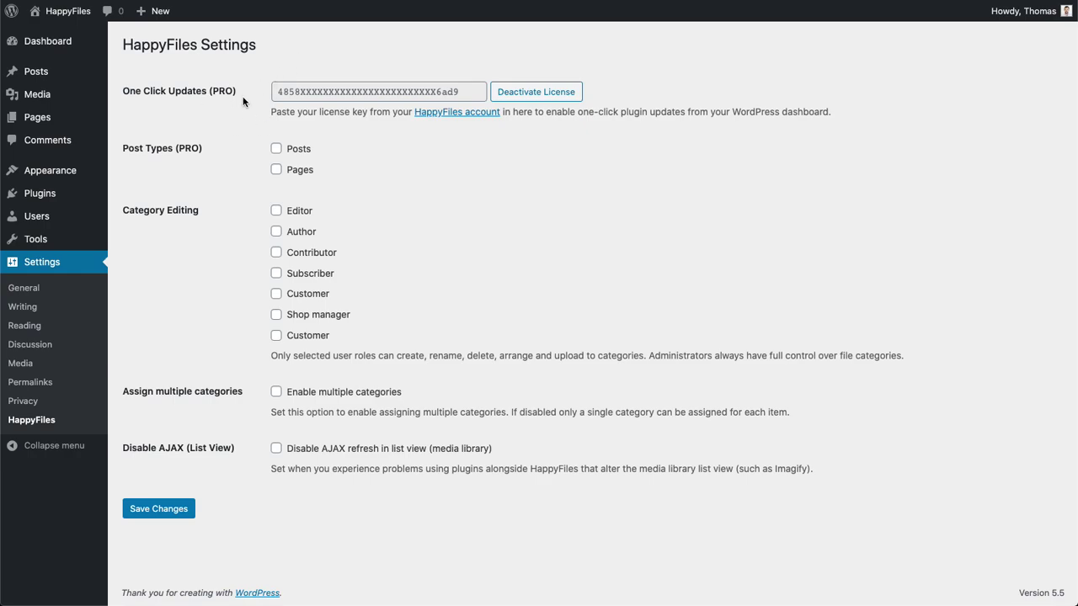
drag(241, 93, 126, 93)
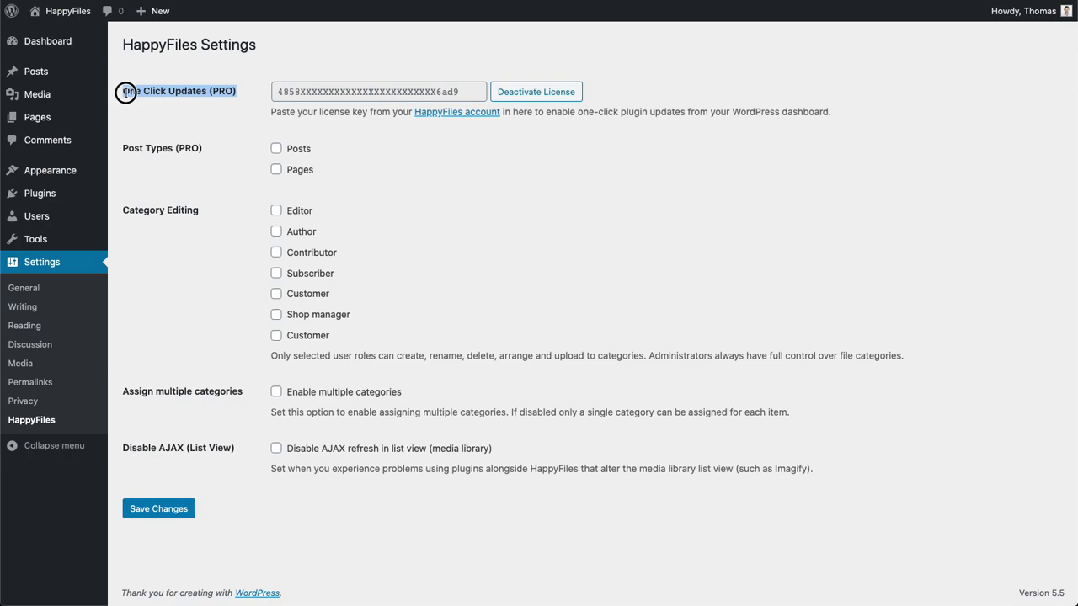
drag(224, 151, 123, 148)
click(221, 150)
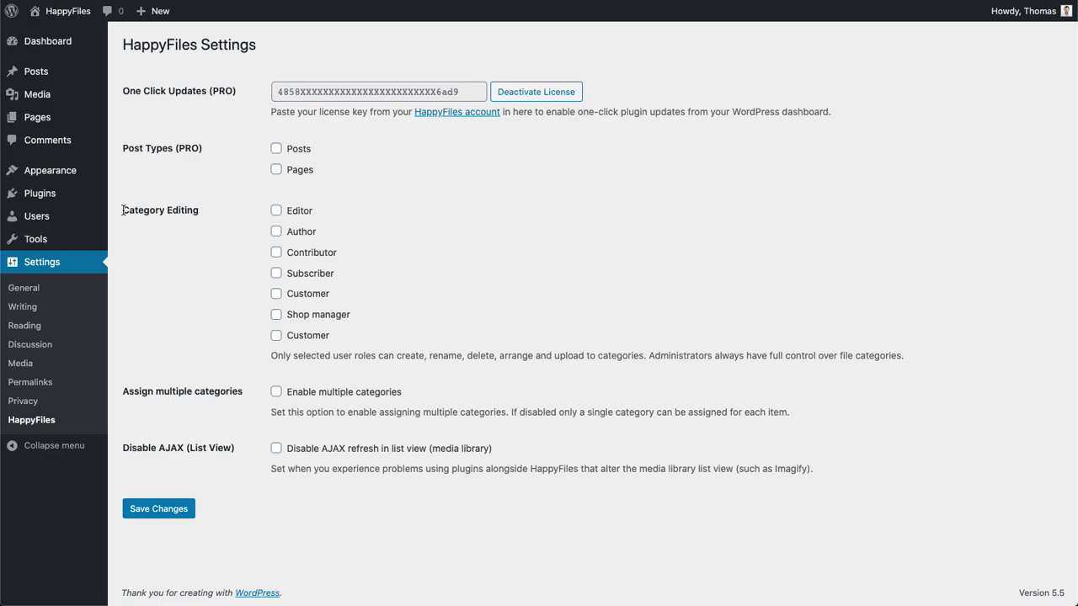
Step: Try allowing the Editor role to edit categories, and clear the option again
click(277, 212)
click(217, 213)
click(276, 211)
click(219, 224)
Step: Move the frog image from the Animals category to Architecture in the media library
click(34, 94)
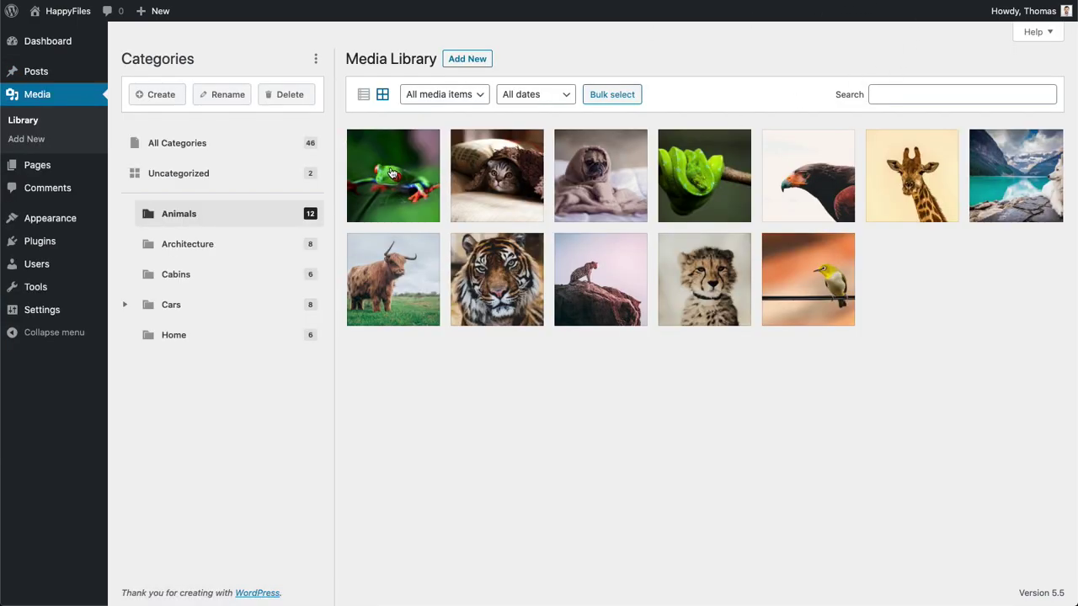
drag(391, 174, 252, 240)
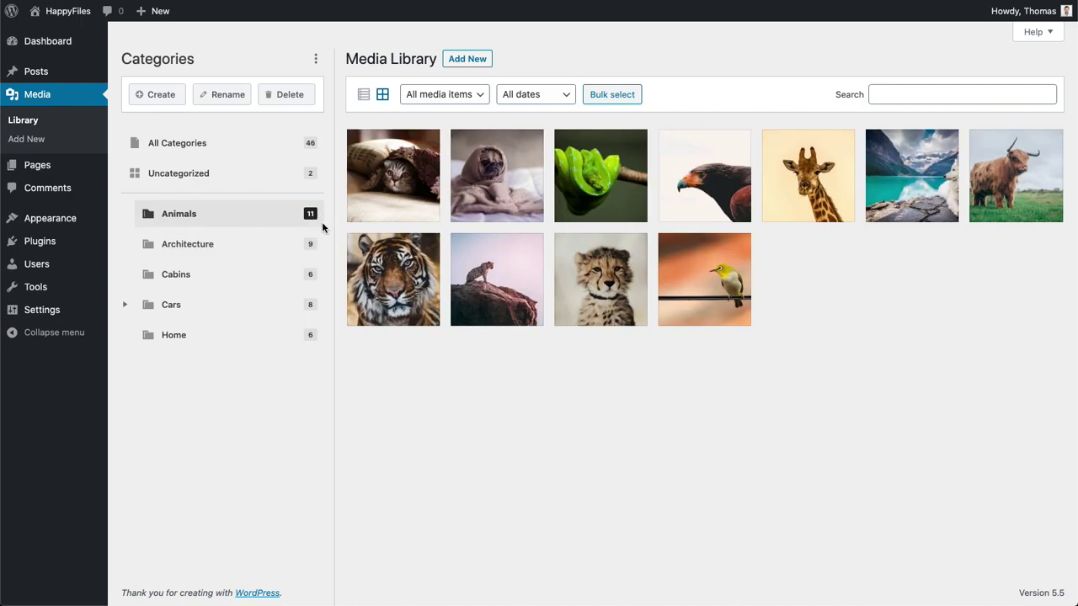
click(251, 242)
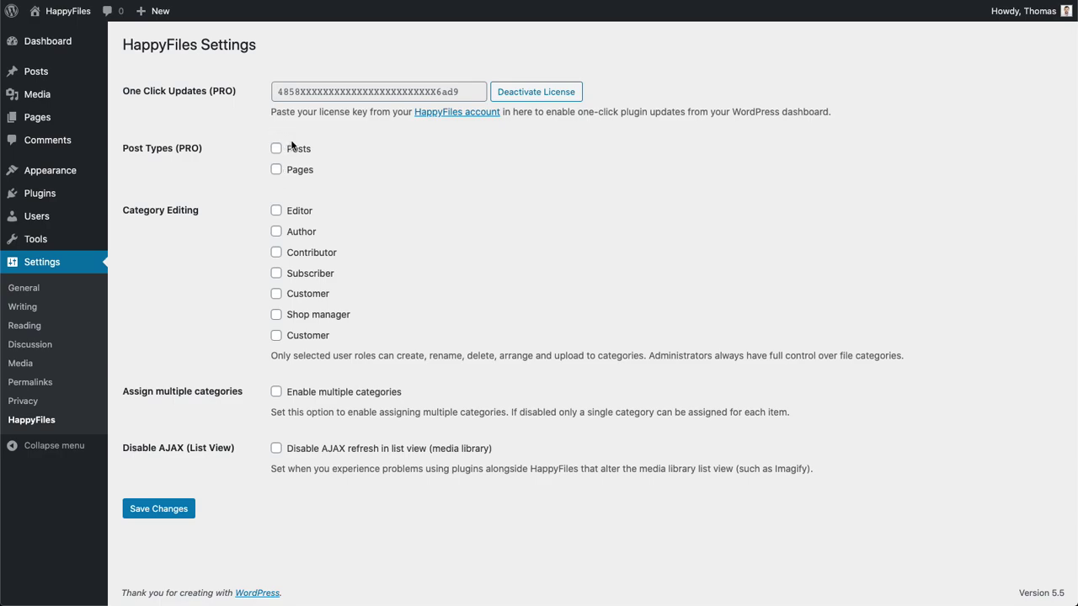
Step: Enable HappyFiles categories for the Pages post type and save the settings
click(276, 170)
click(229, 185)
click(178, 511)
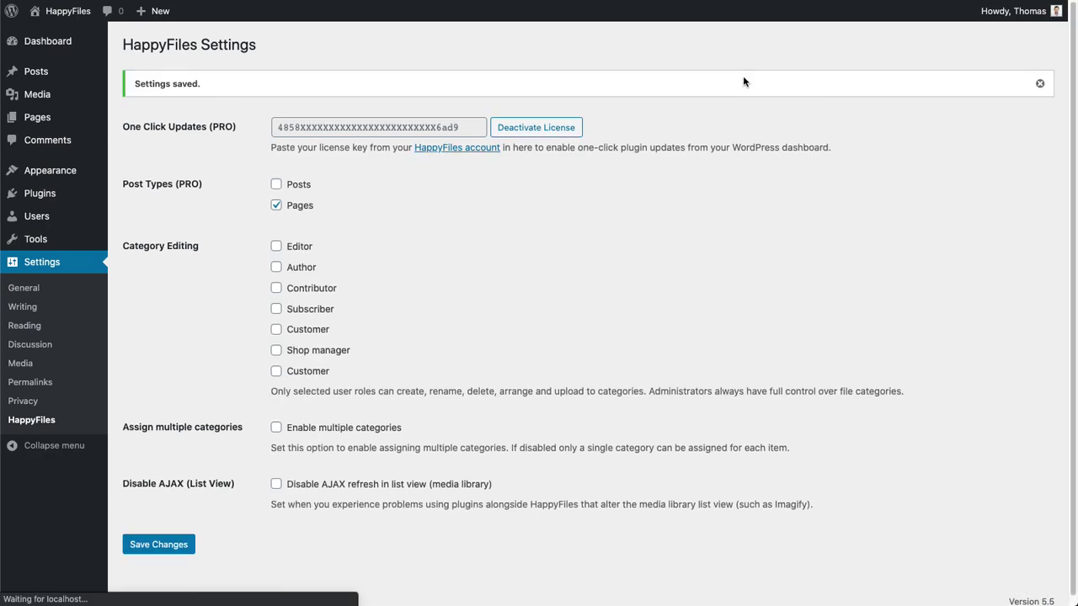
Step: Move the Bricks page from the Page Builders category to Uncategorized in the pages list
click(57, 115)
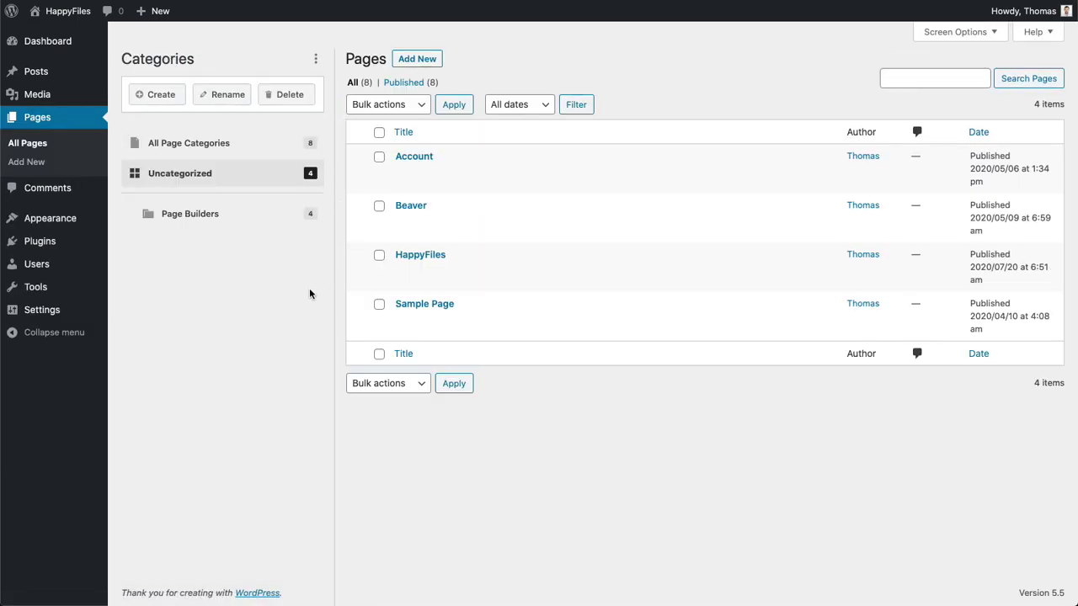
click(258, 218)
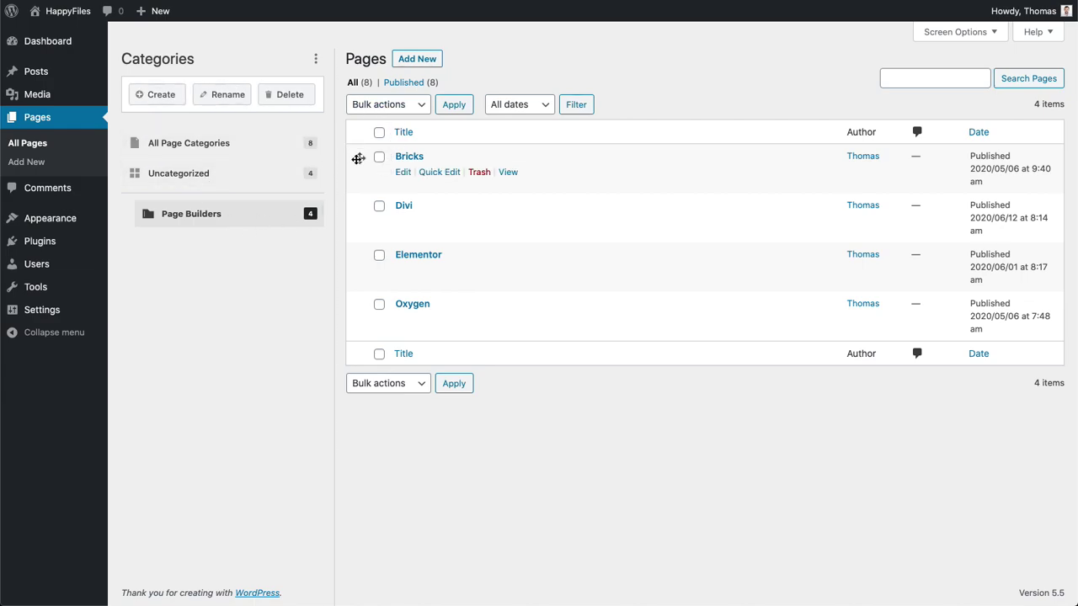
drag(359, 158, 241, 173)
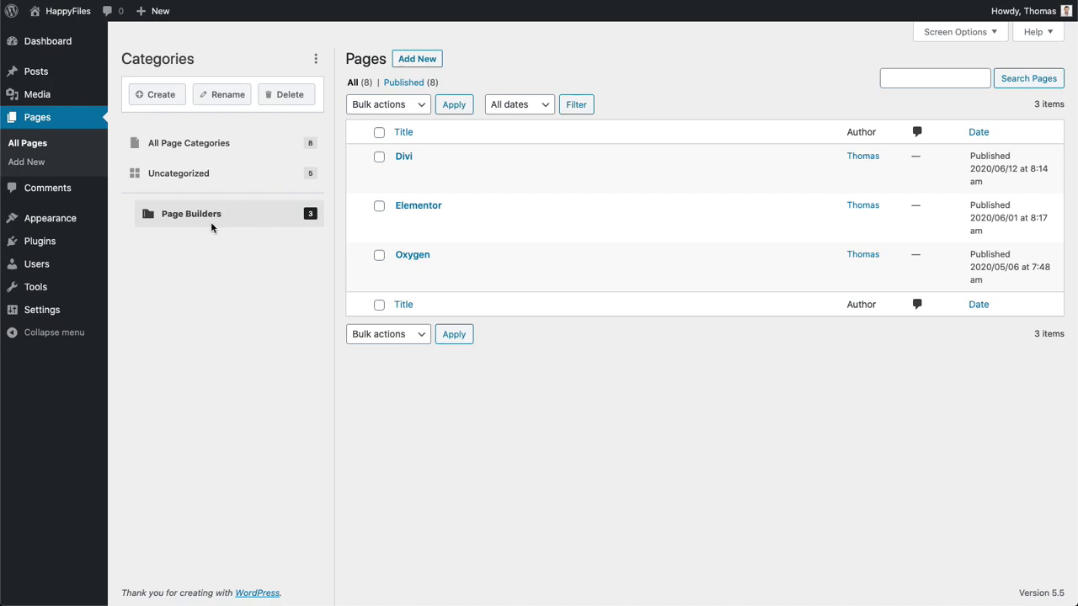
mouse_move(83, 74)
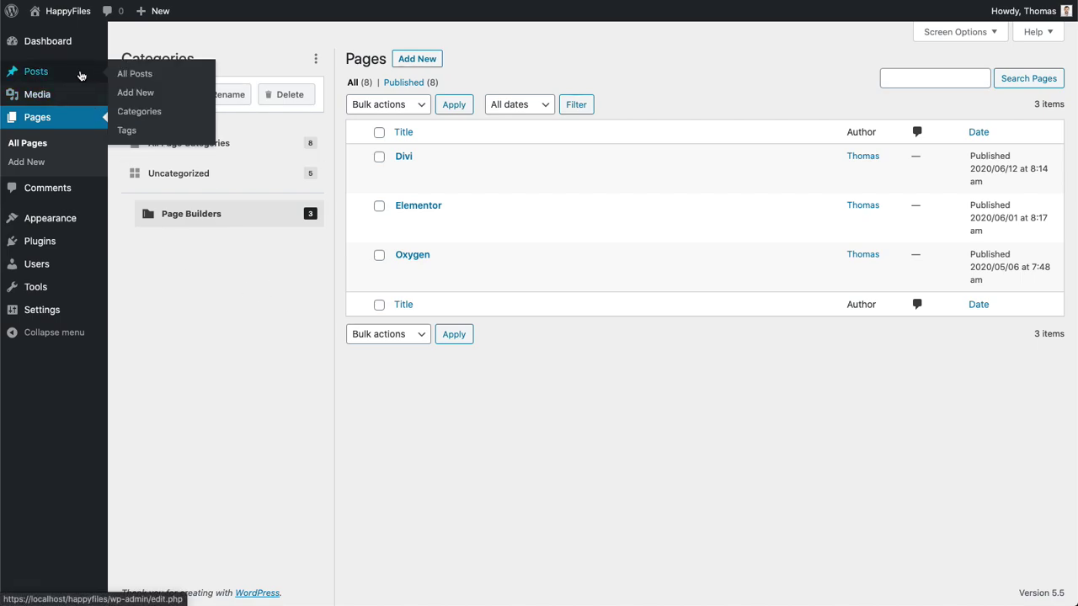